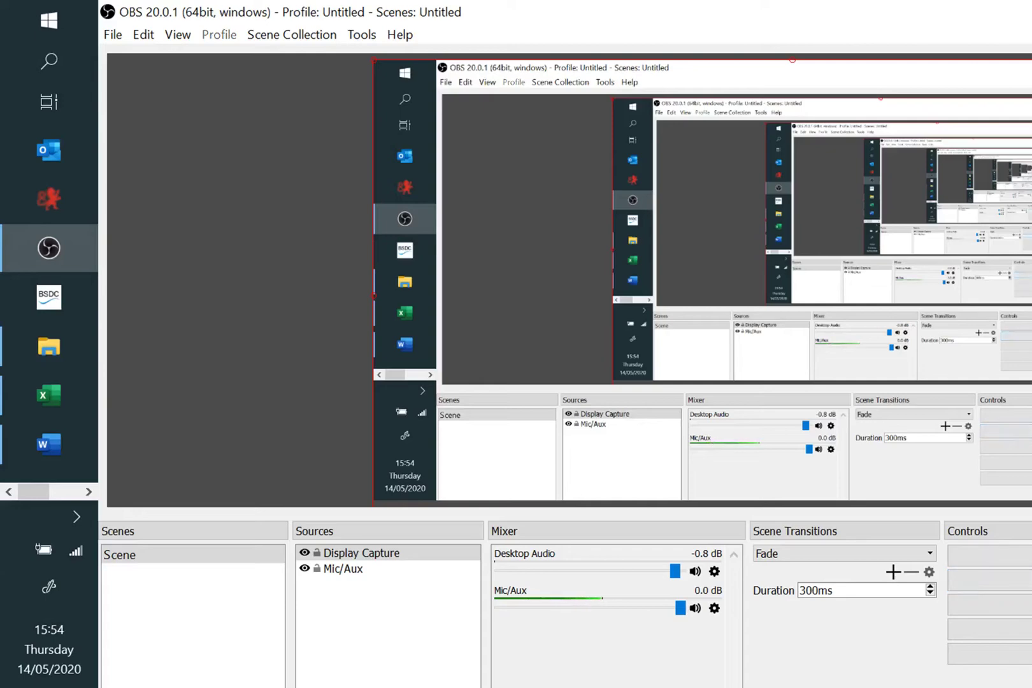
- Review the Soapbox budgeted production and actual results in Word, and switch to the variances workbook in Excel
key("alt+Tab")
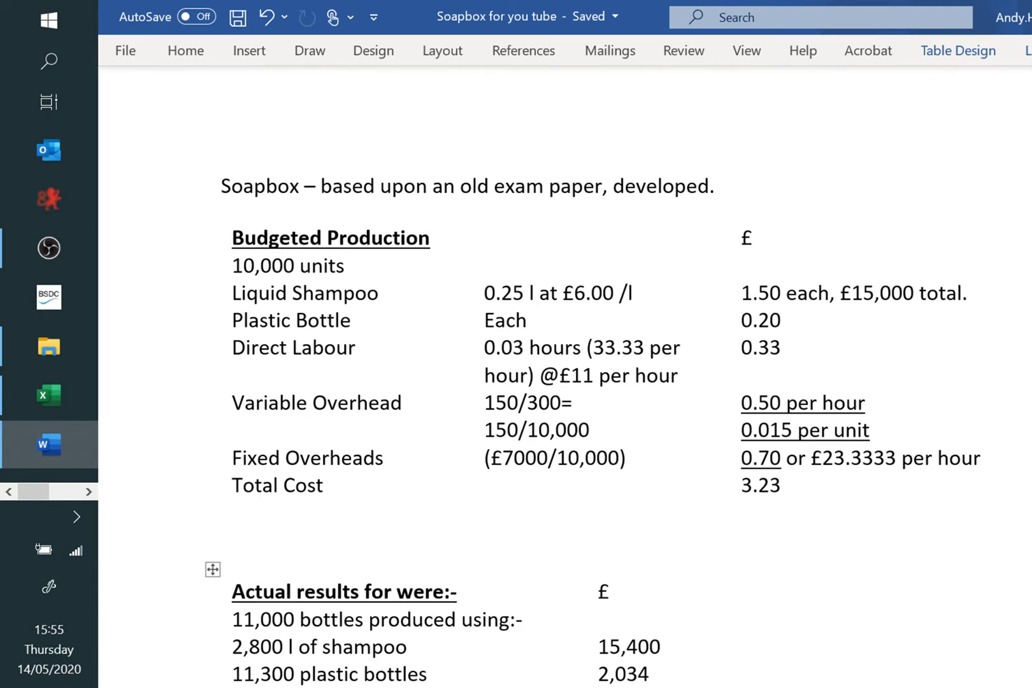
scroll(592, 425, "down", 3)
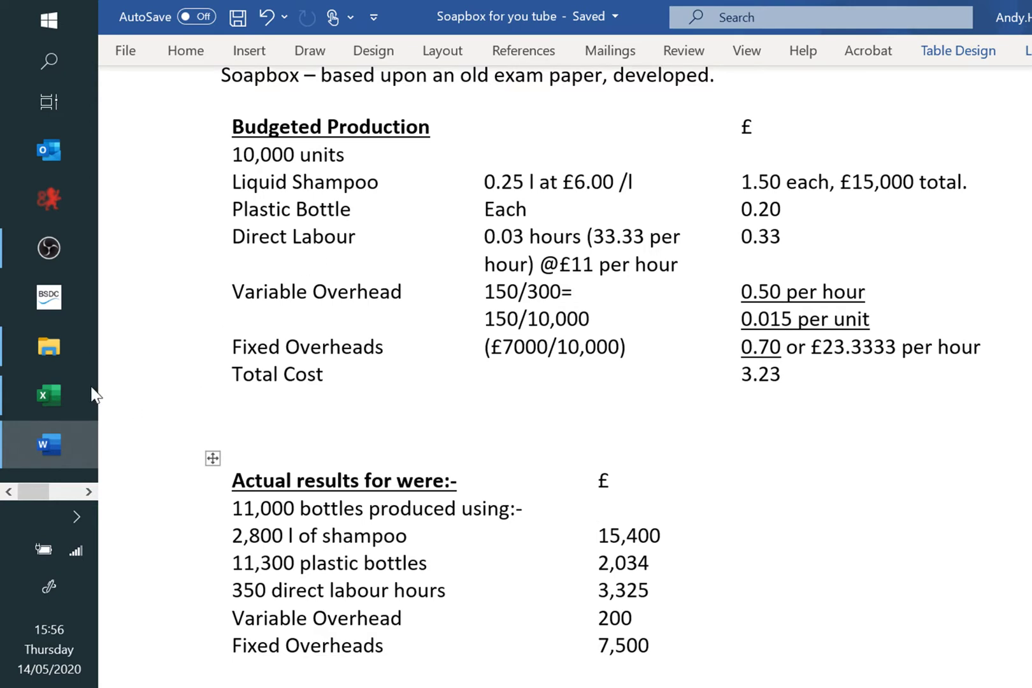
left_click(61, 395)
left_click(1029, 194)
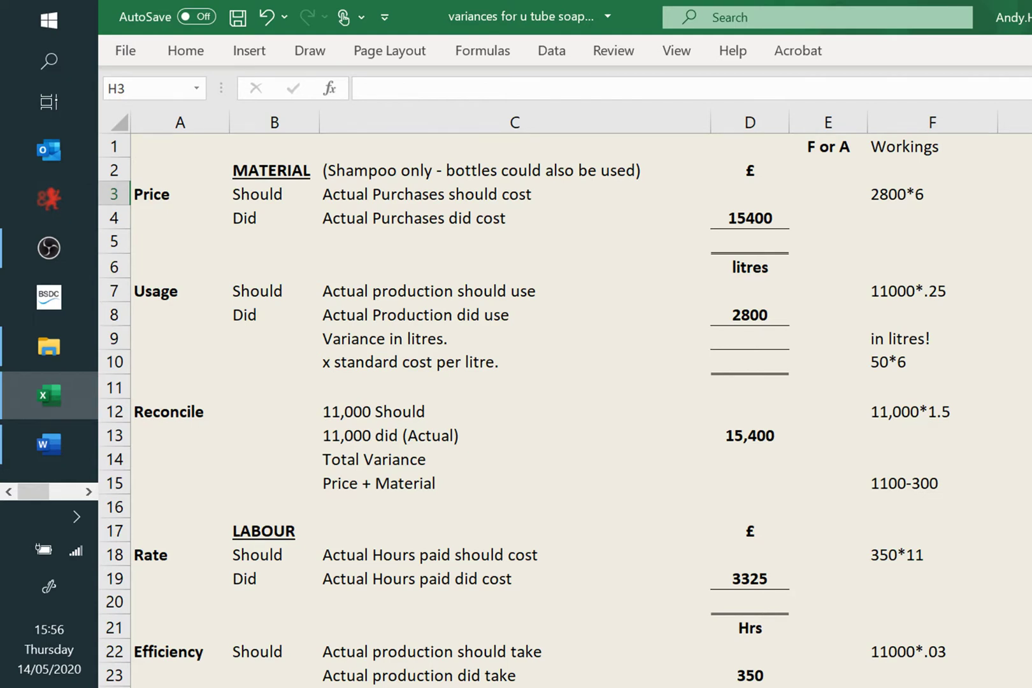
- Enter the formula =2800*6 in D3 for what the actual material purchases should cost
left_click(767, 198)
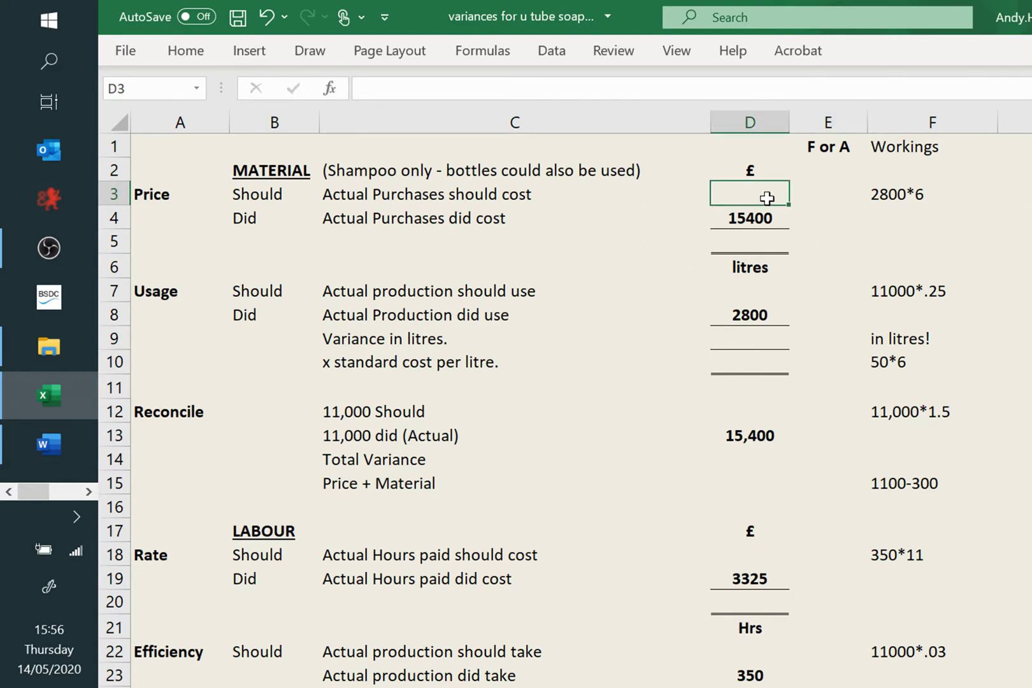
type("=2800*6")
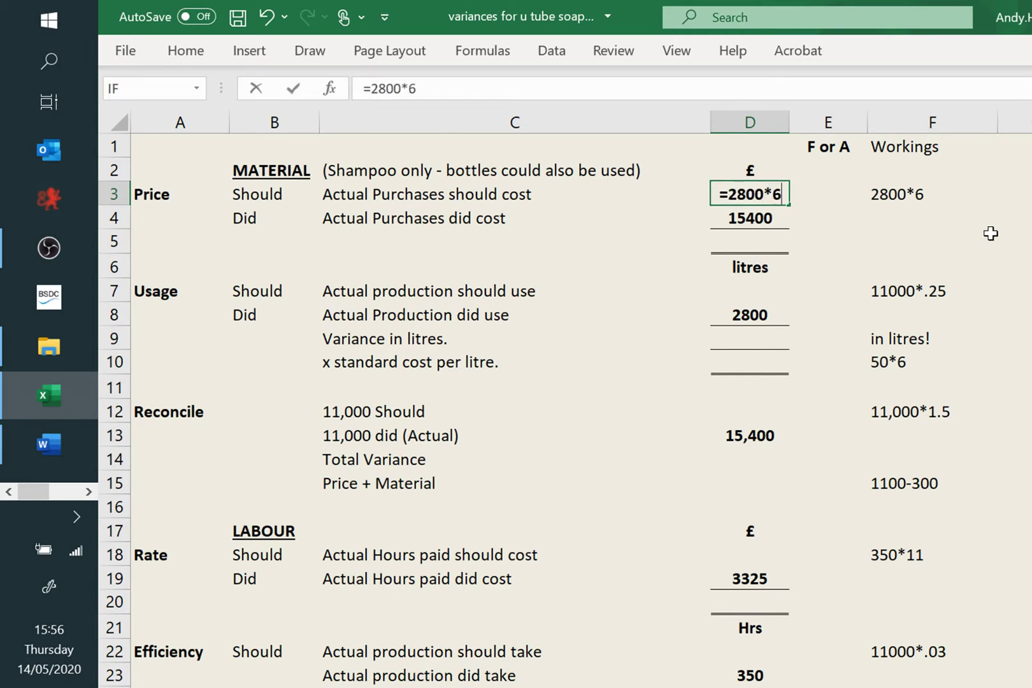
key("Return")
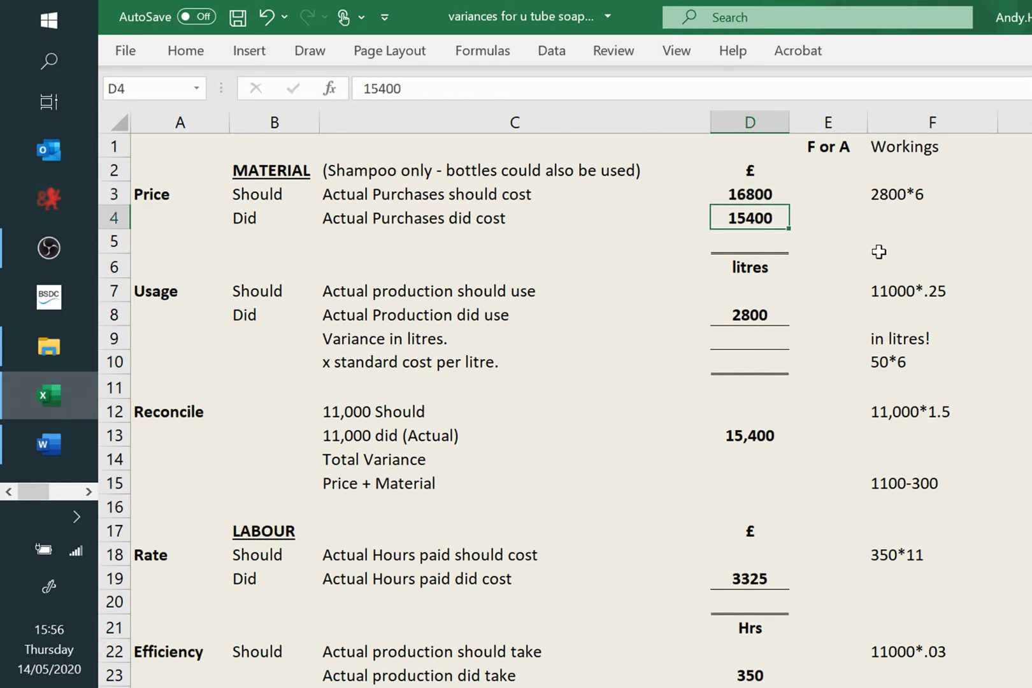
- Enter 1400 as the material price variance in D5 and mark it F in E5
left_click(768, 247)
type("1400")
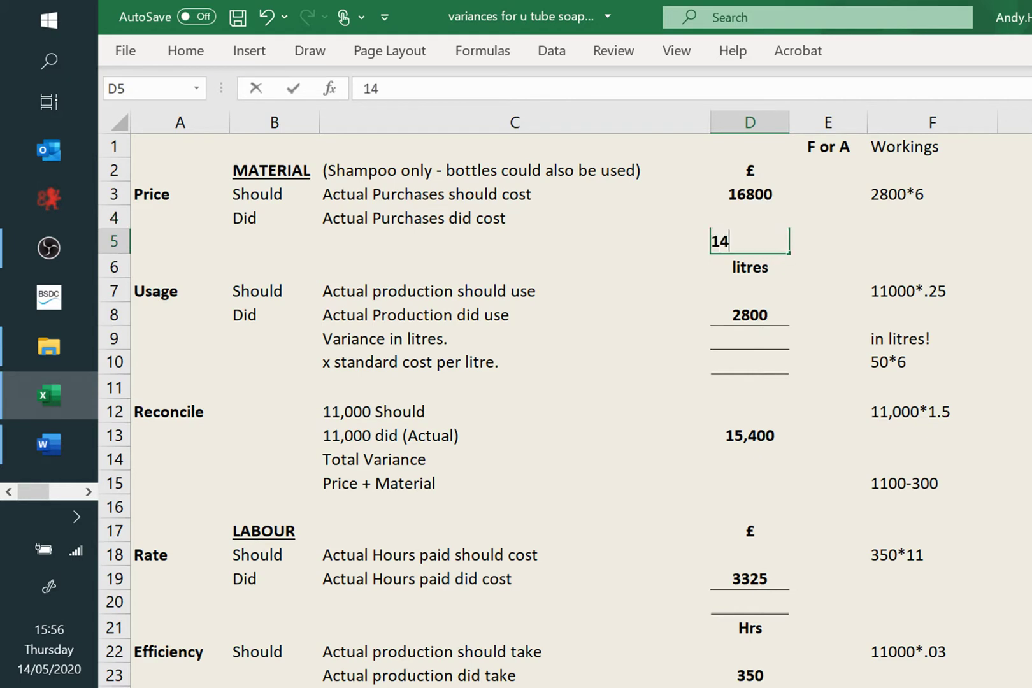
left_click(934, 245)
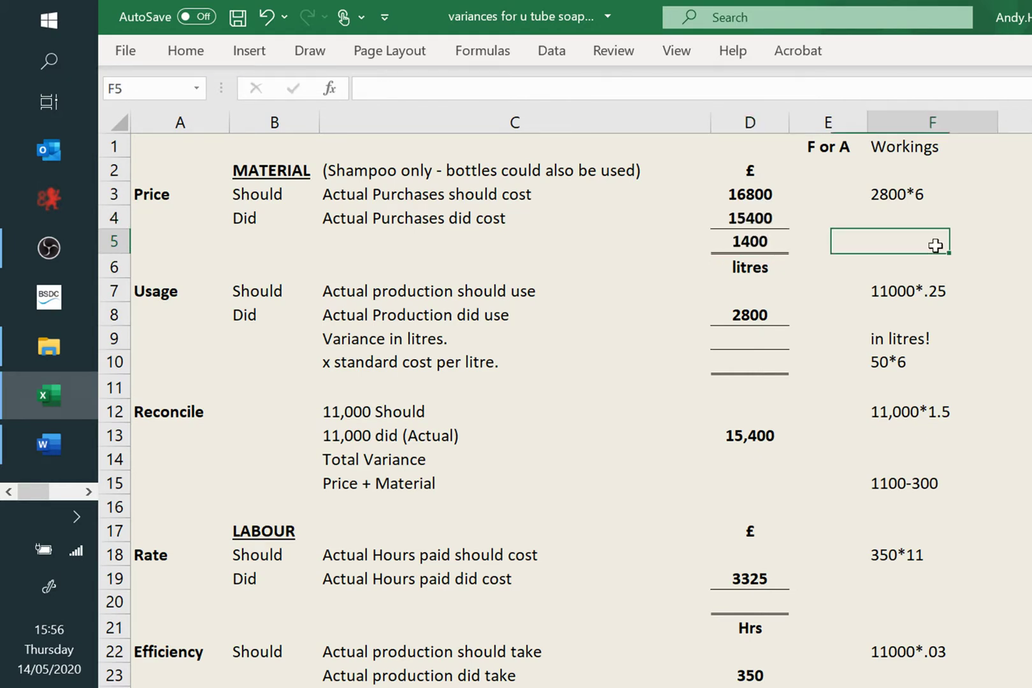
left_click(825, 248)
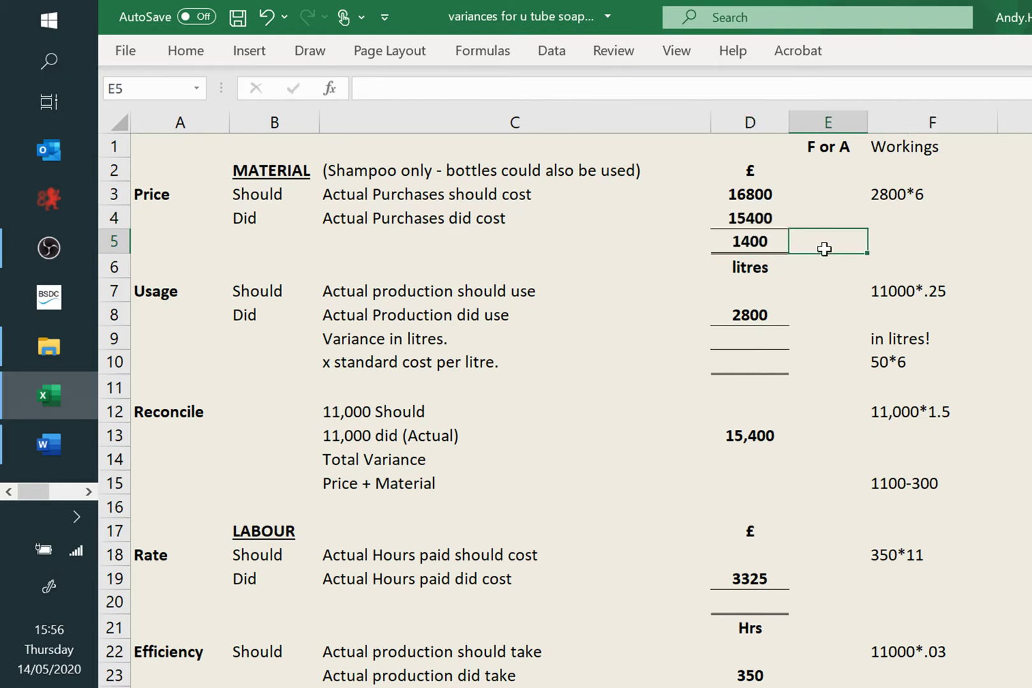
type("F")
key("BackSpace")
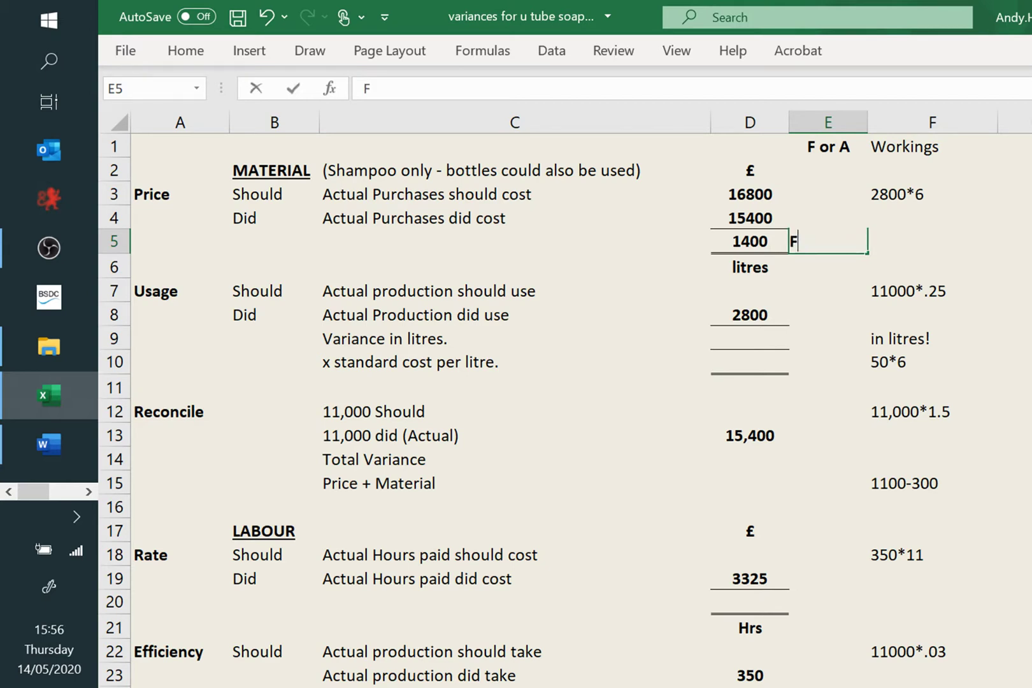
left_click(946, 267)
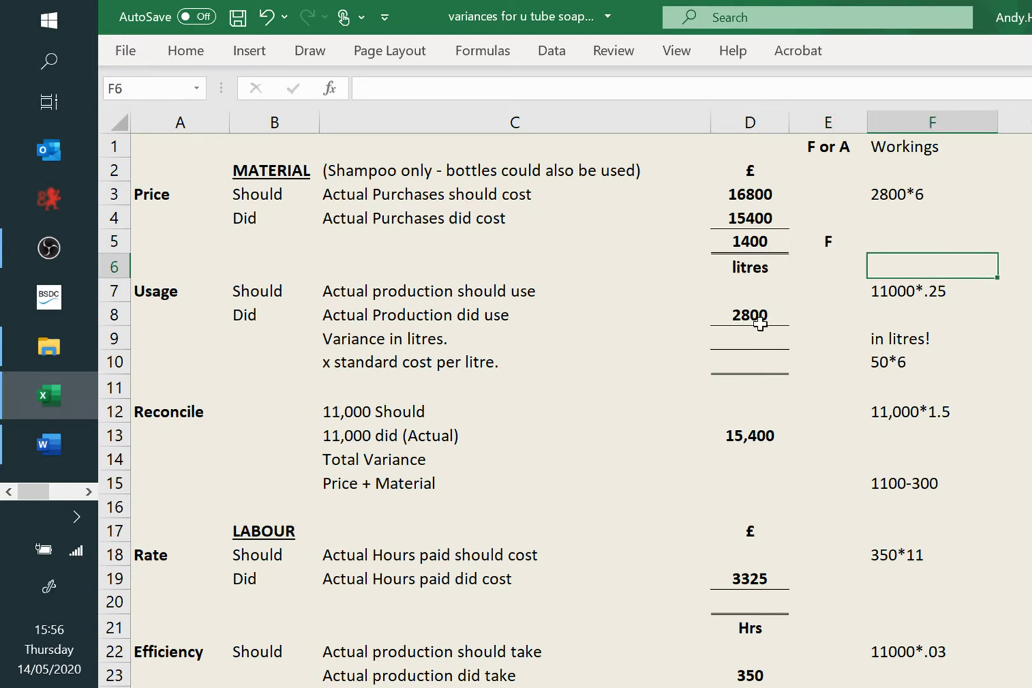
- Enter the formula =11000*.25 in D7 for the litres that actual production should use
left_click(742, 292)
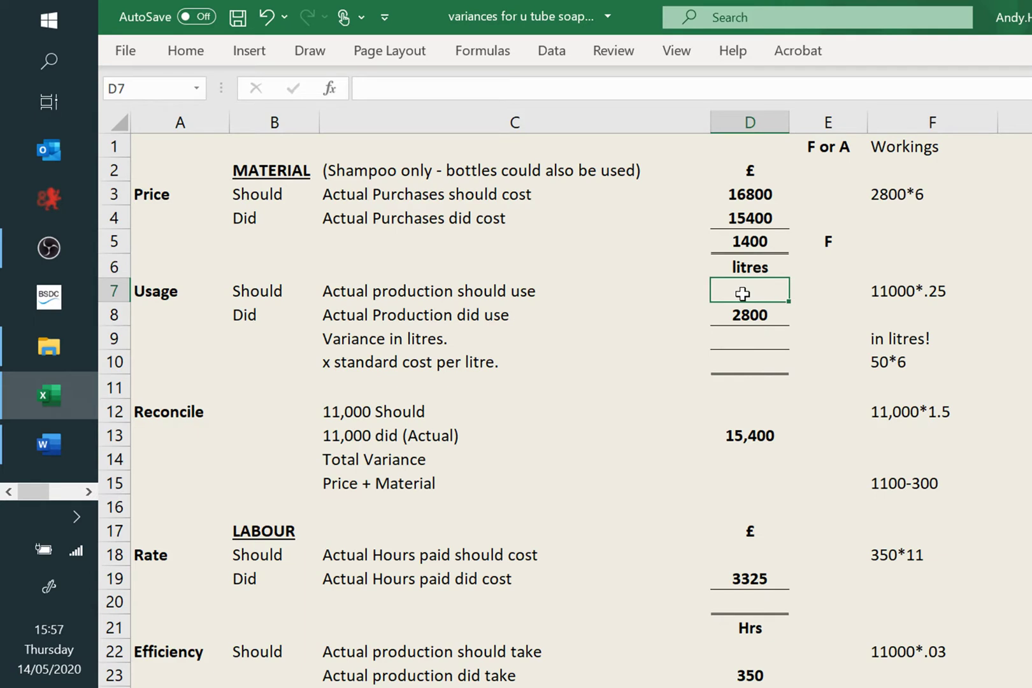
type("=11000*")
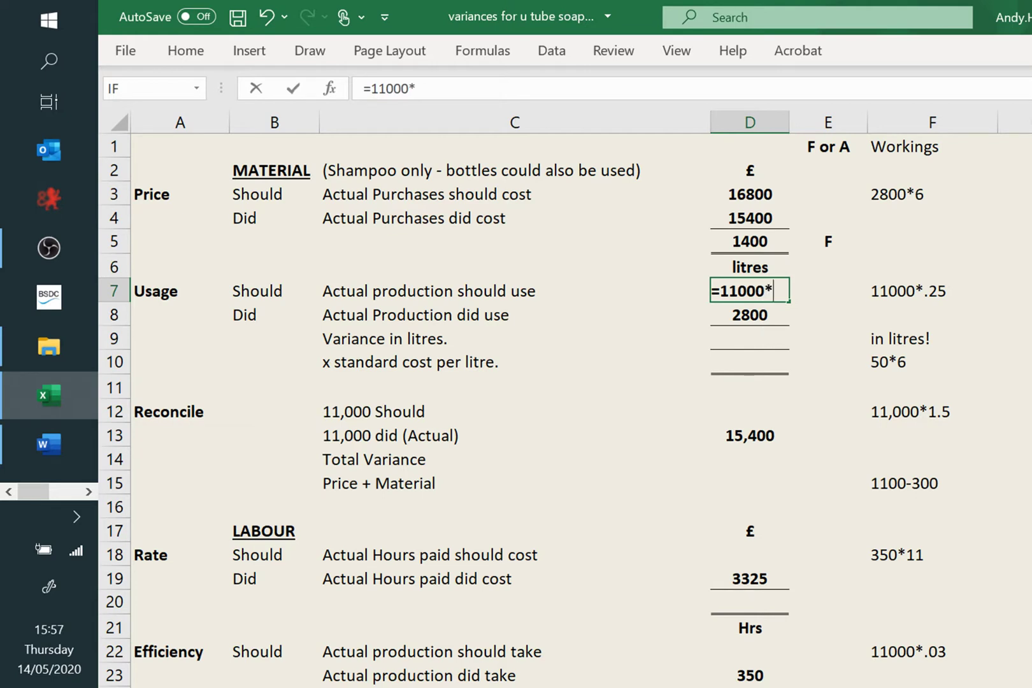
type(".25")
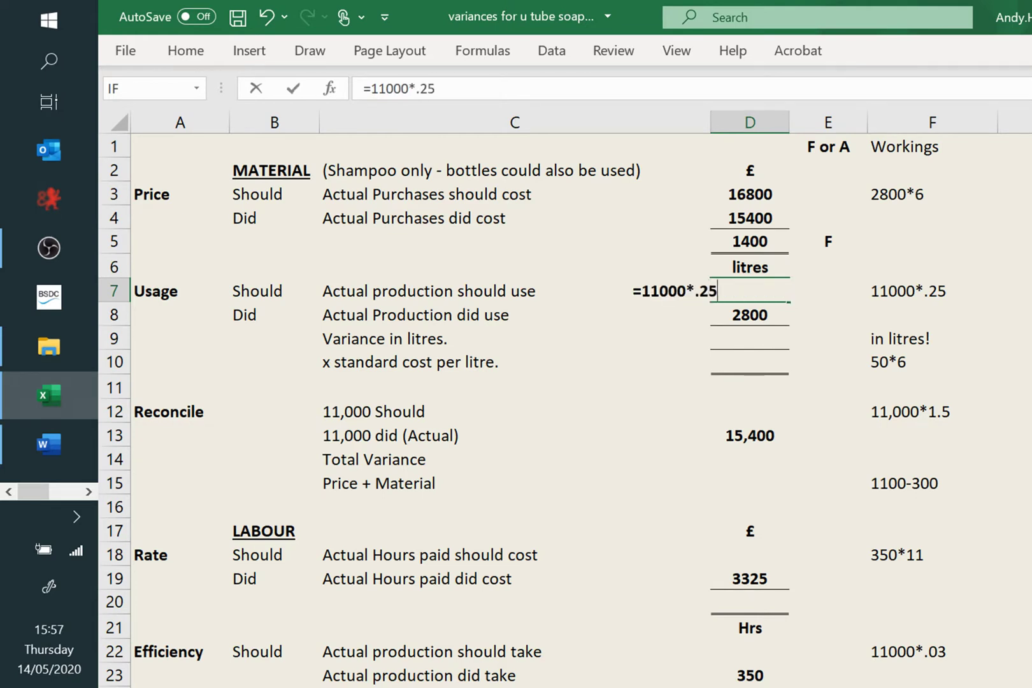
key("Return")
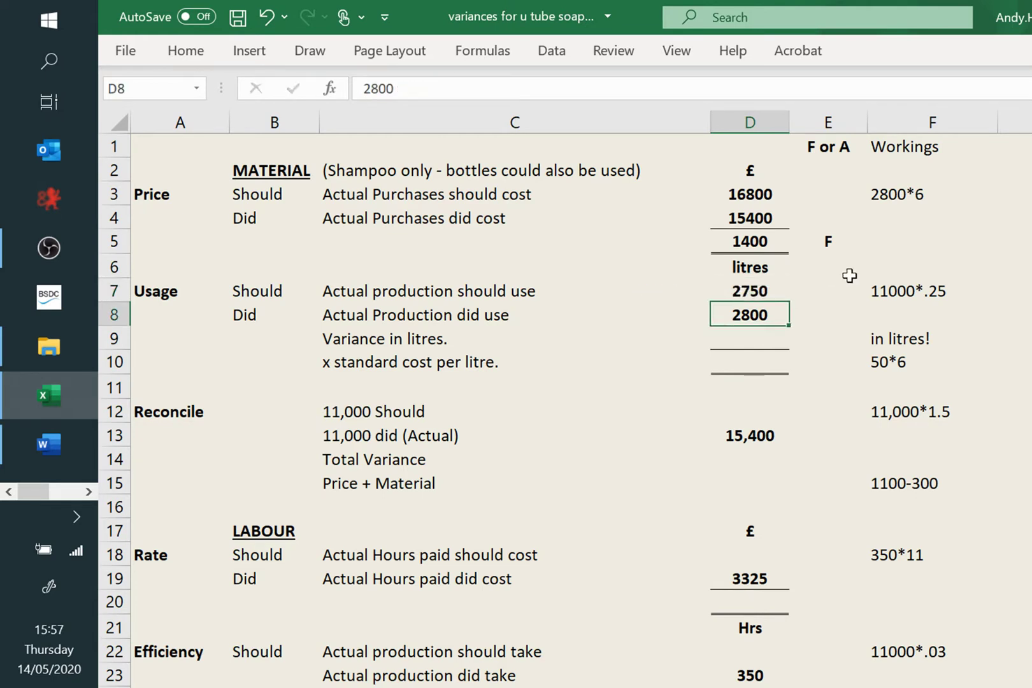
- Mark the usage variance in litres as A in E9 and enter 50 in D9
left_click(820, 342)
type("A")
left_click(1011, 348)
left_click(756, 337)
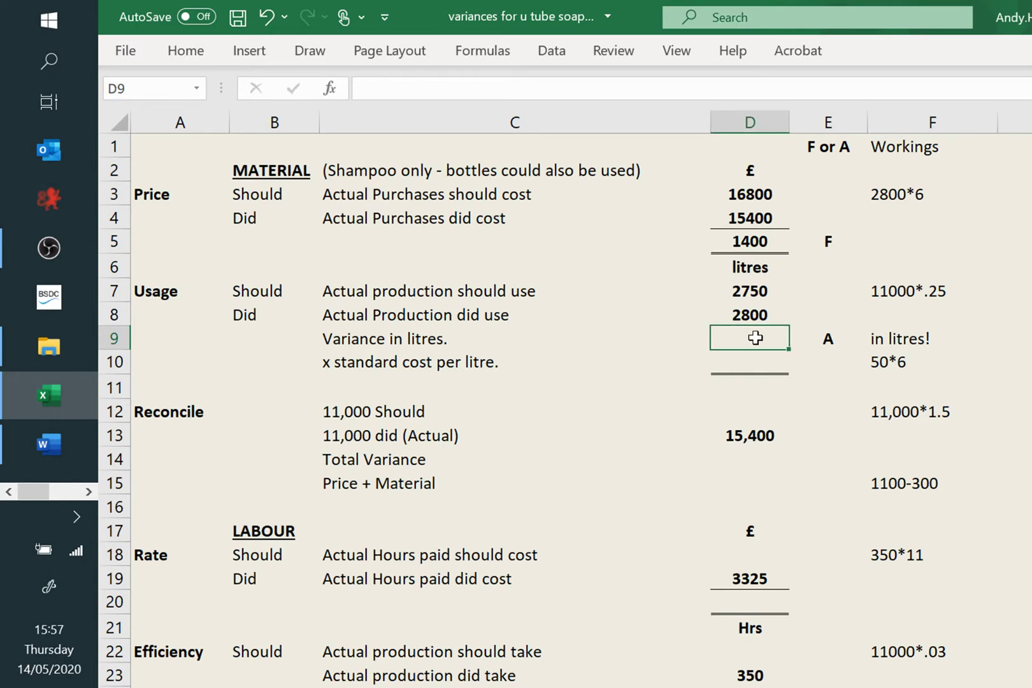
type("50")
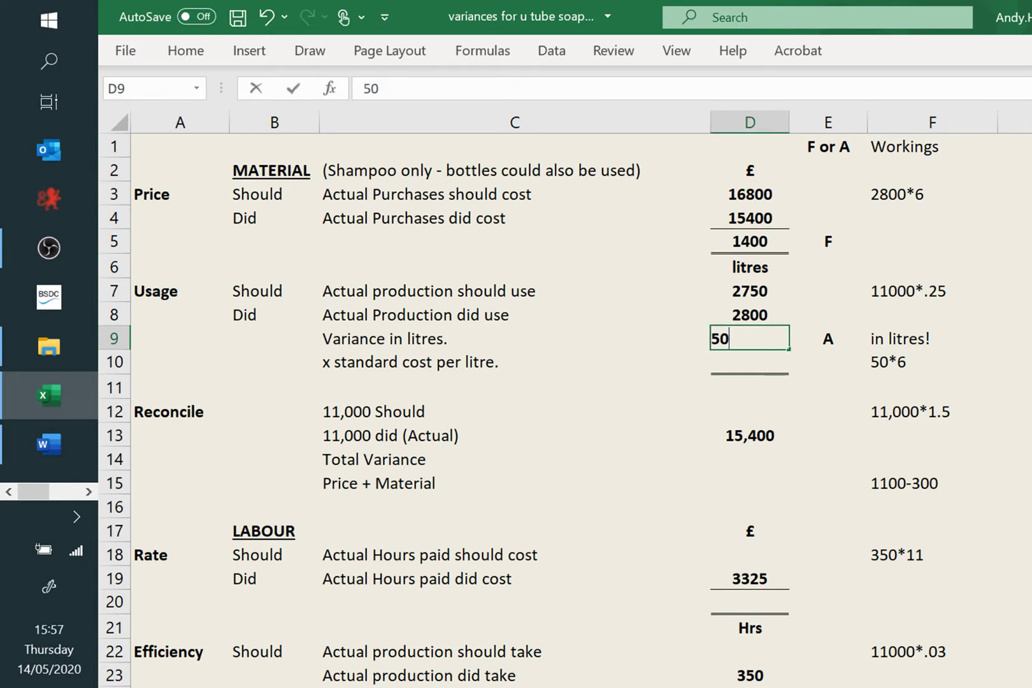
left_click(991, 346)
- Value the usage variance at standard cost with =50*6 in D10 and mark it A in E10
left_click(770, 359)
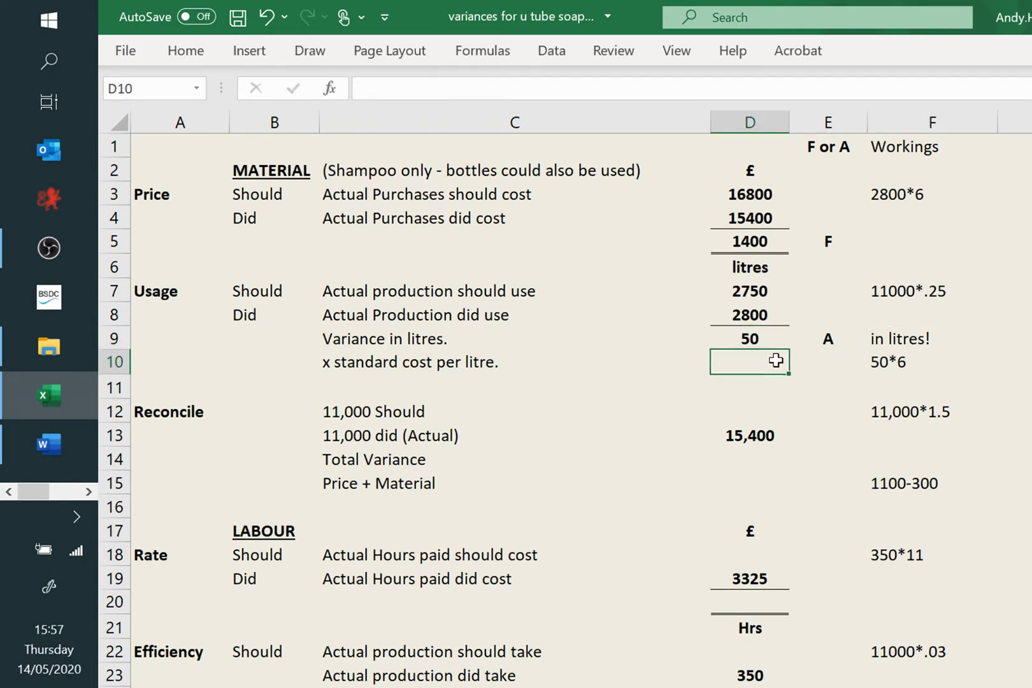
type("=50*6")
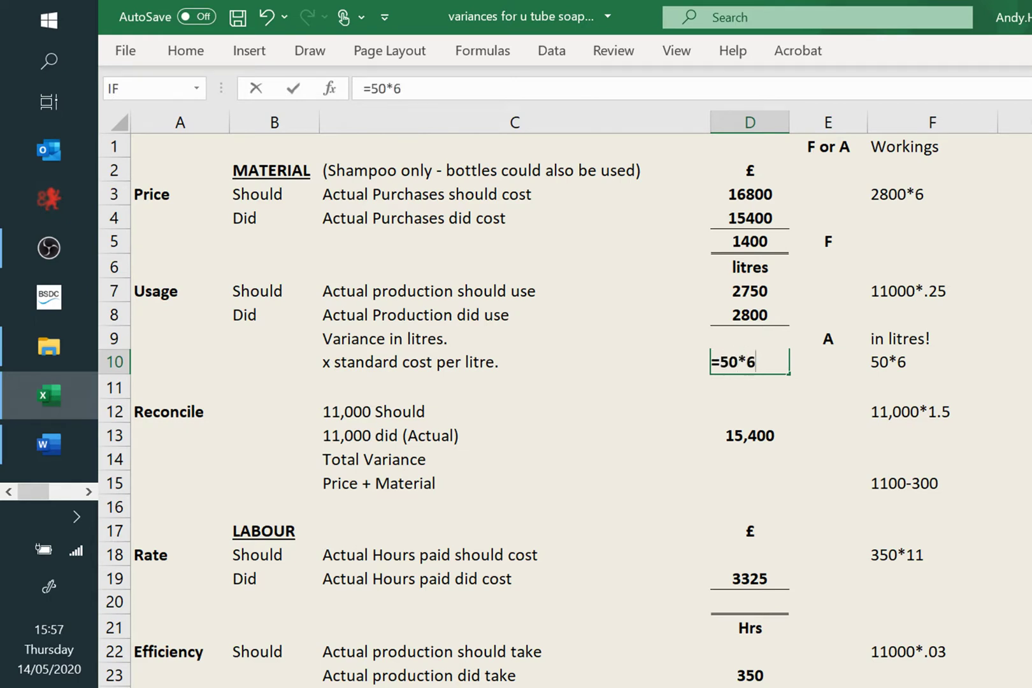
key("Return")
left_click(822, 355)
type("A")
left_click(997, 346)
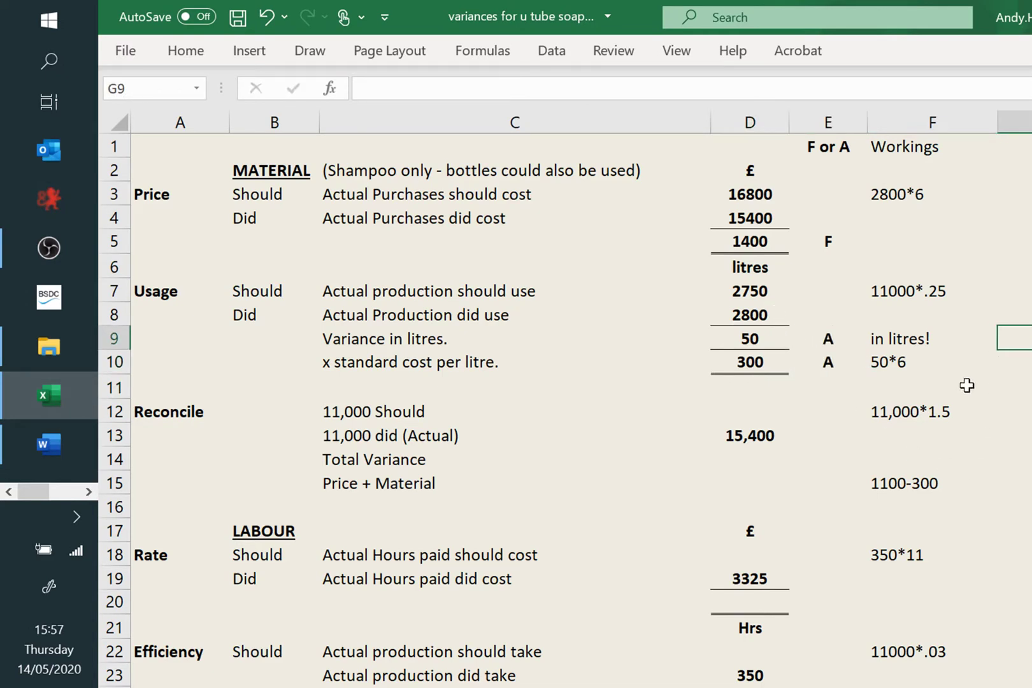
- Enter the formula =11000*1.50 in D12 for the material reconciliation's 11,000 Should row
scroll(981, 390, "down", 1)
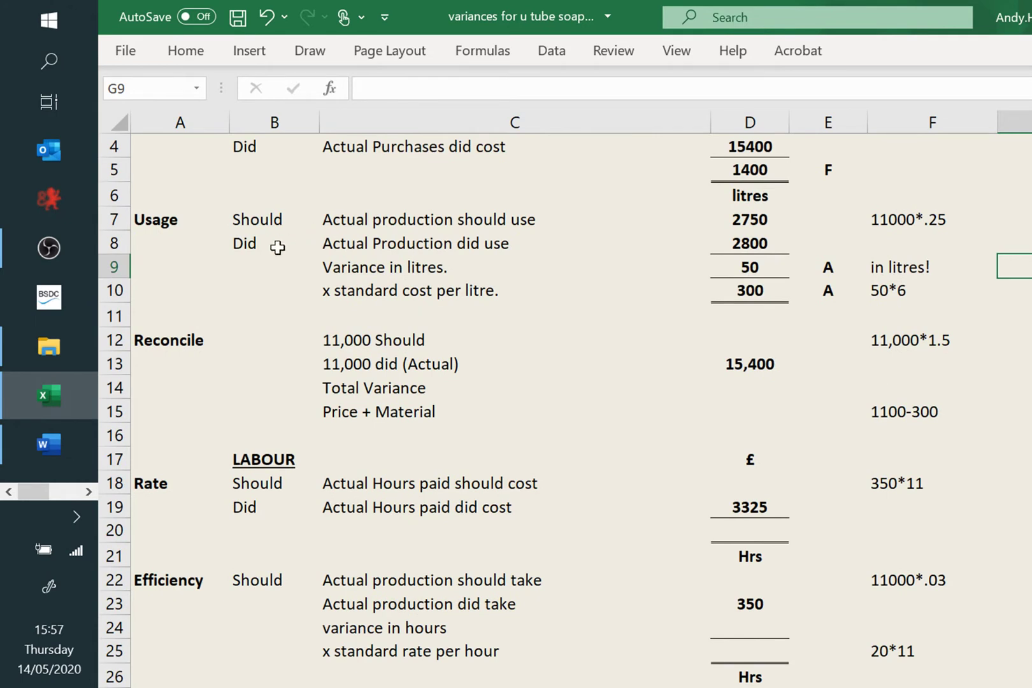
left_click(753, 341)
type("=1")
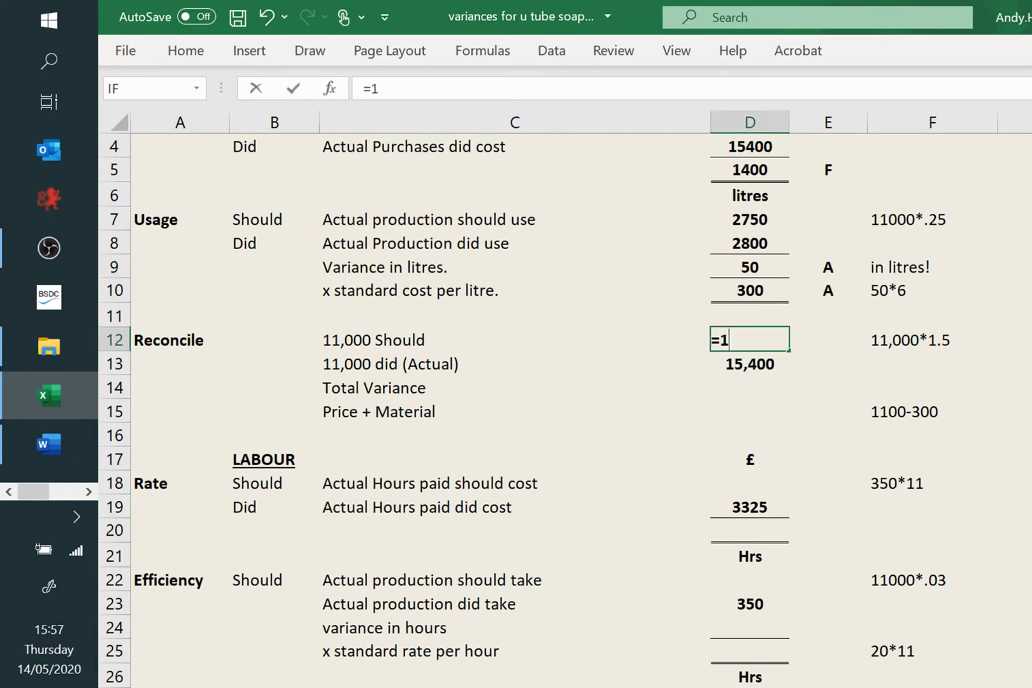
type("1000*1.50")
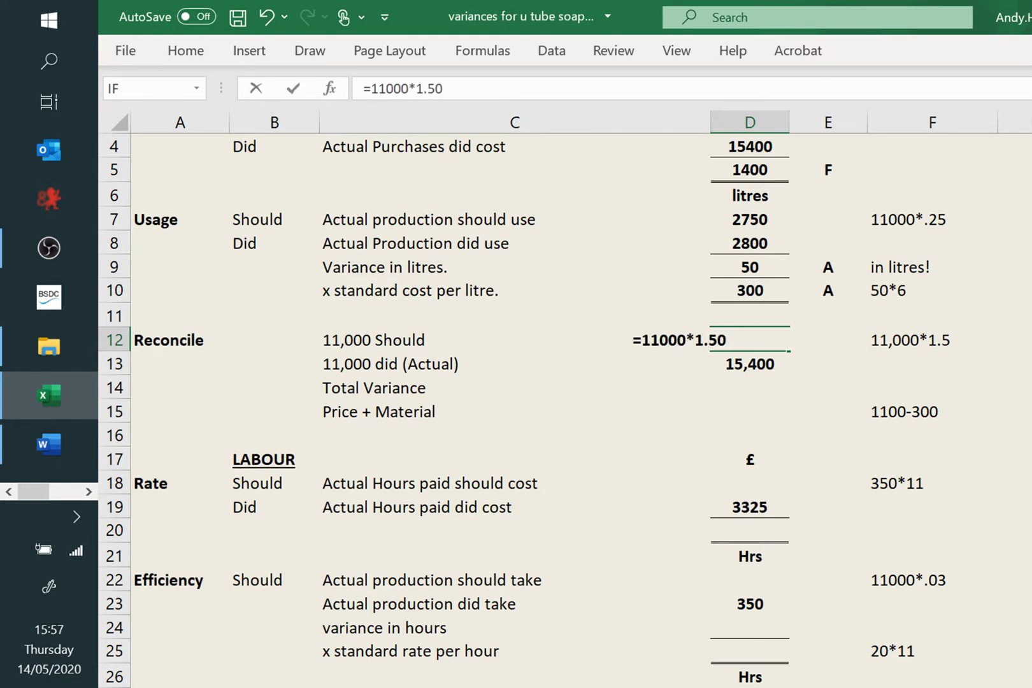
key("Return")
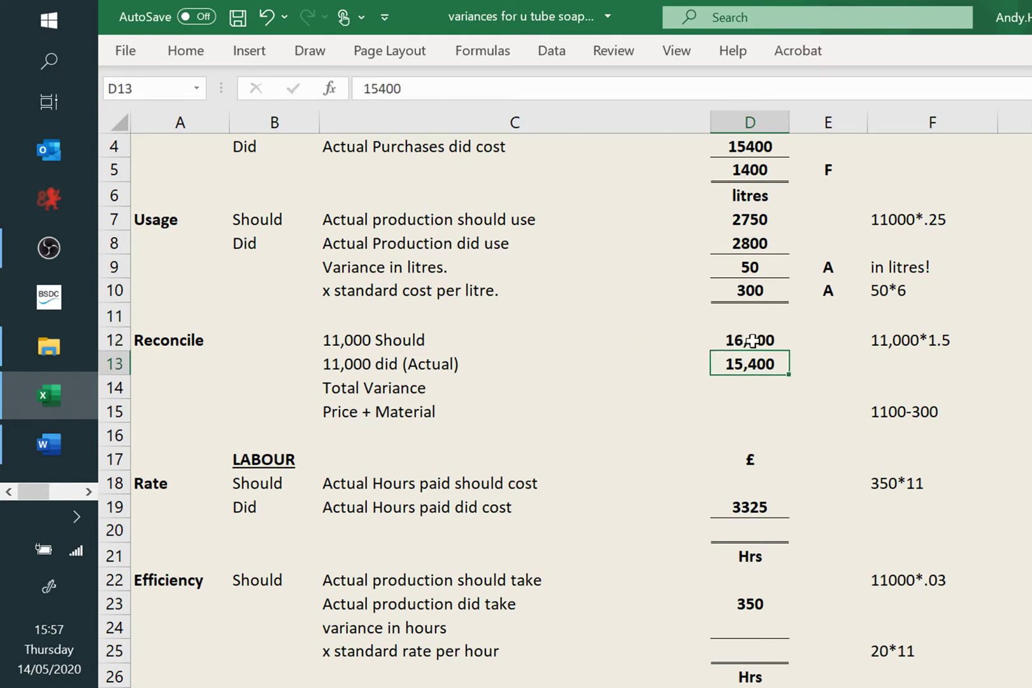
- Enter 1100 as the total material variance in D14 and mark it F in E14
left_click(758, 393)
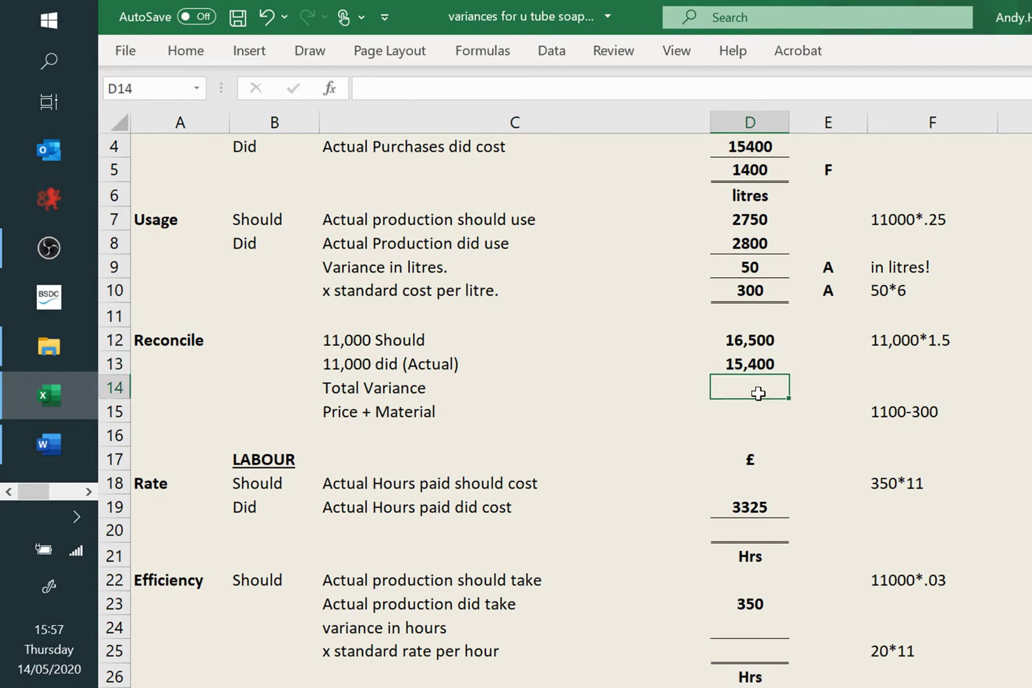
type("1100")
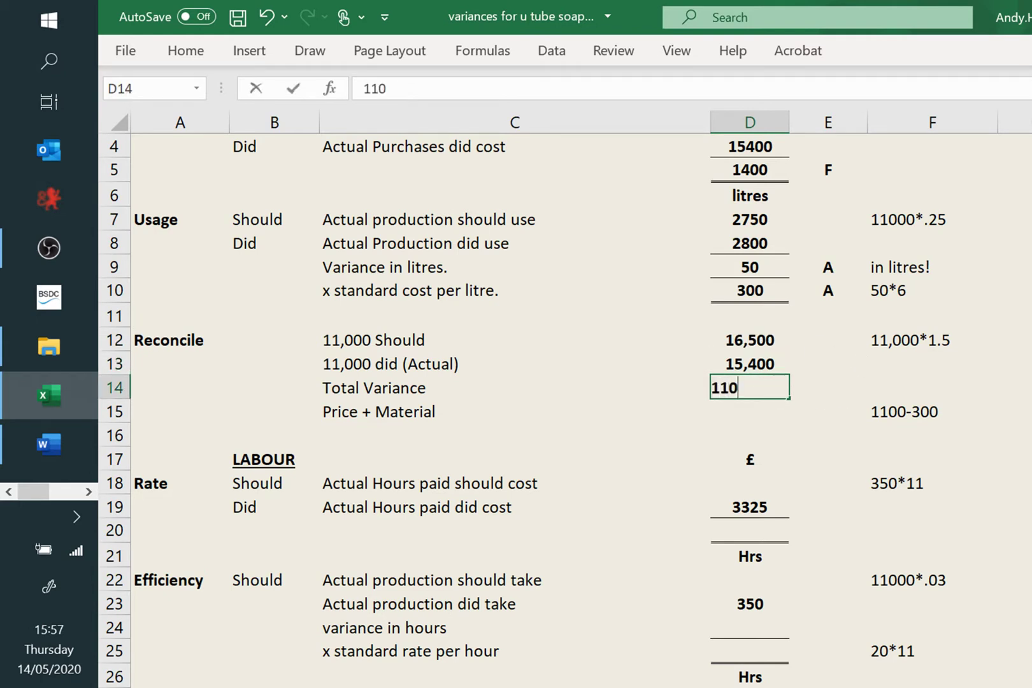
left_click(819, 389)
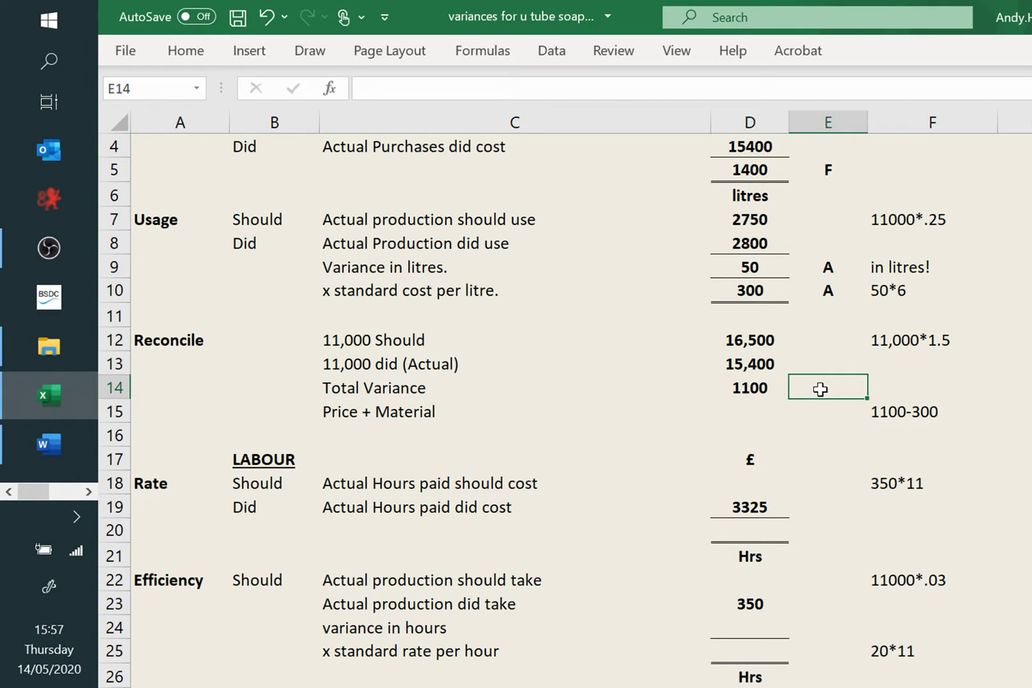
type("F")
left_click(1016, 363)
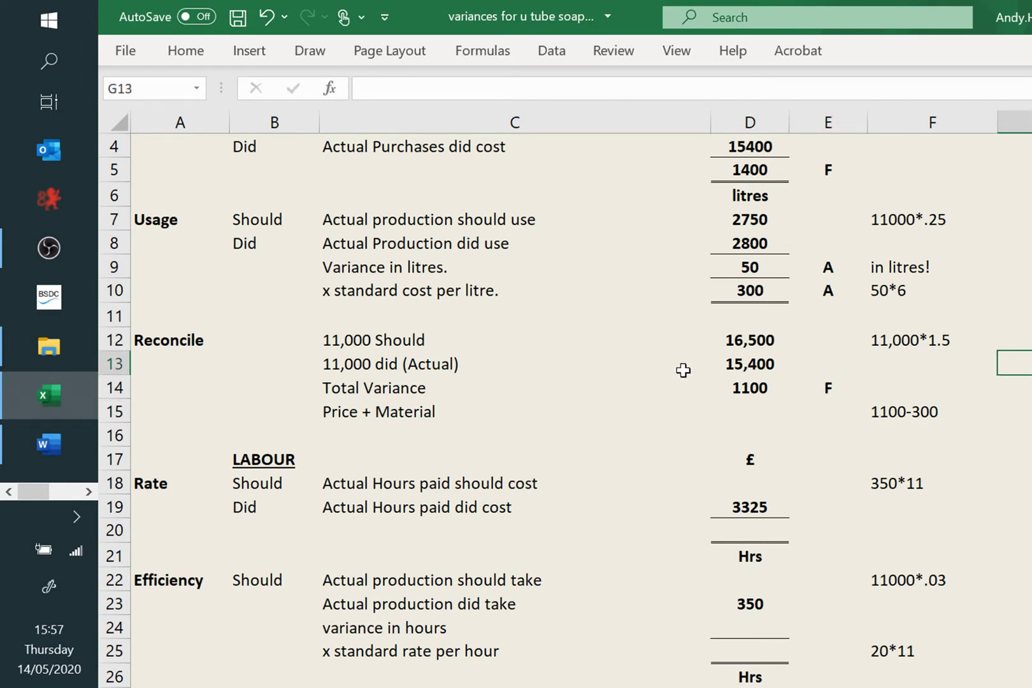
- Reconcile the price and usage variances in D15 with the formula =d5-d10
left_click(740, 411)
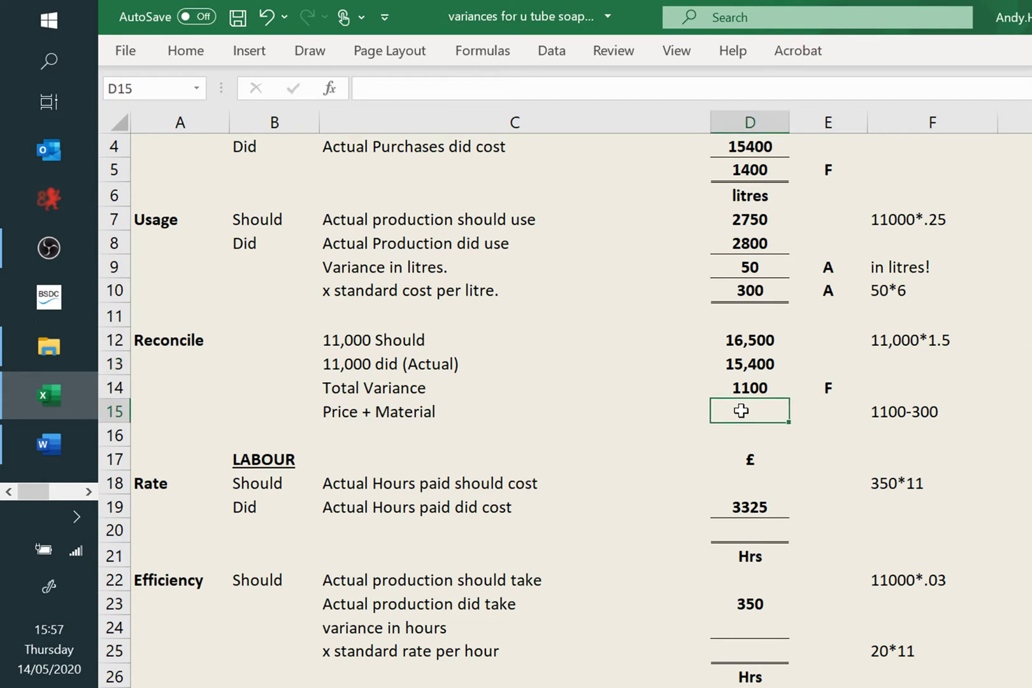
type("=d5")
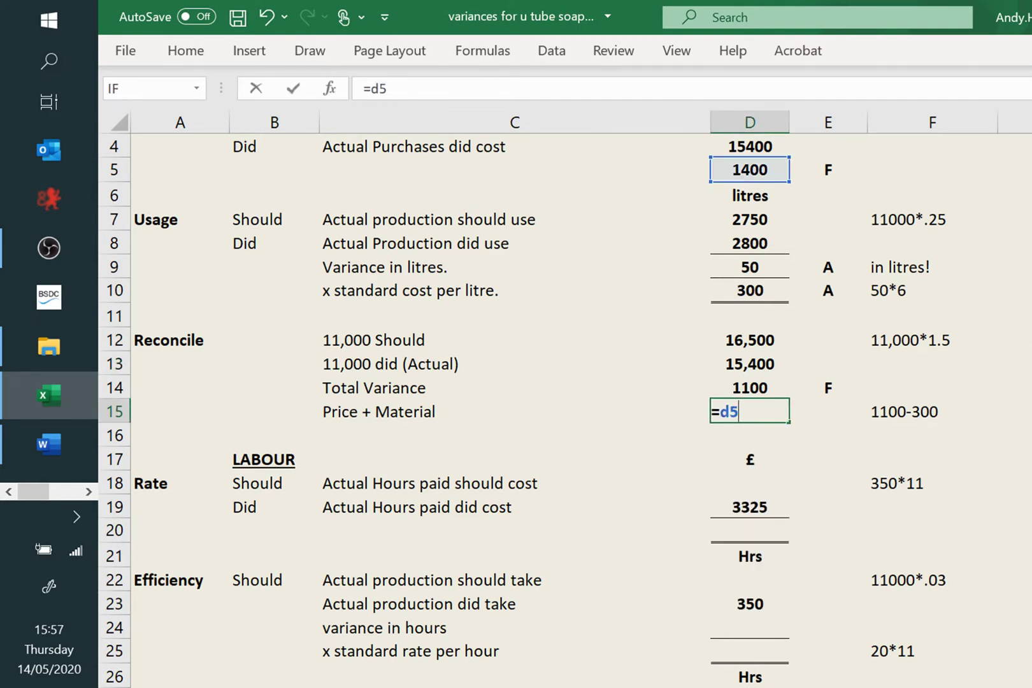
type("-d10")
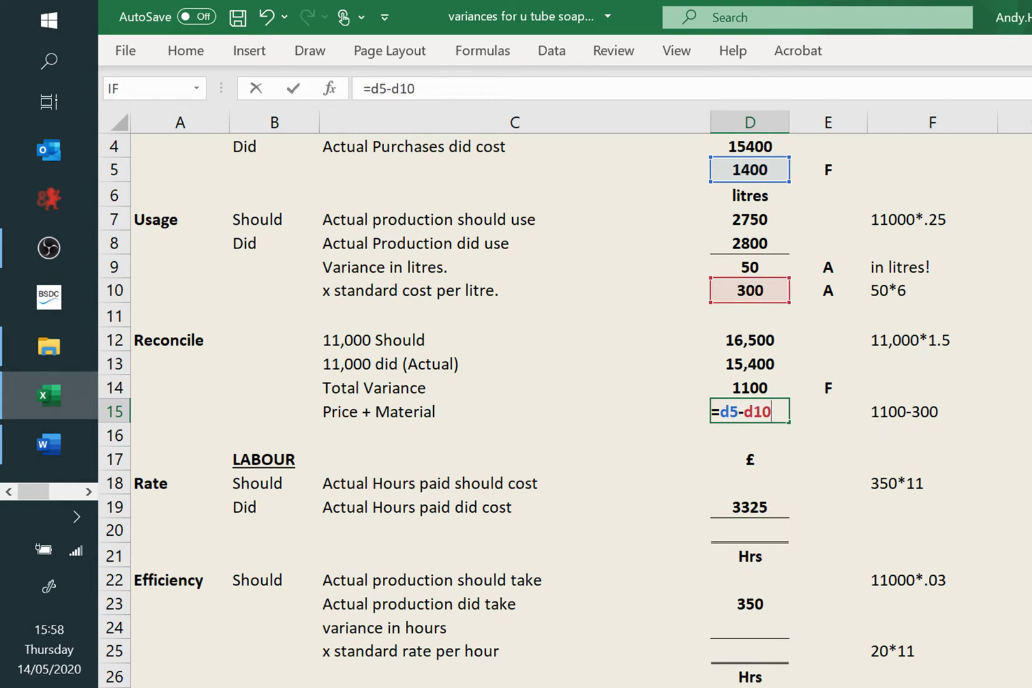
key("Return")
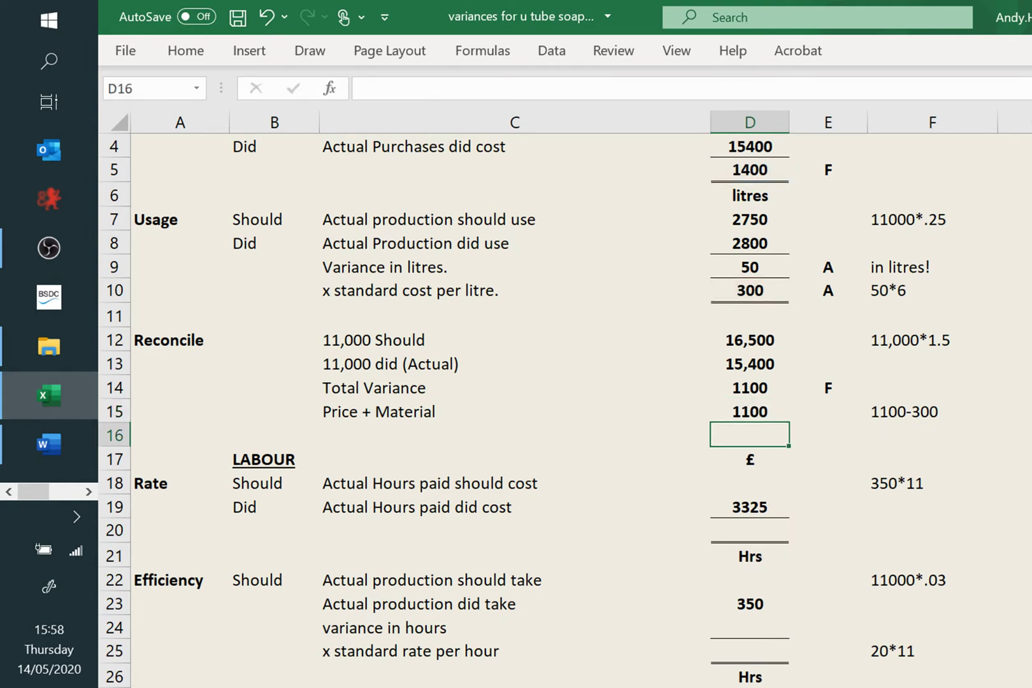
- Enter the formula =350*11 in D18 for what the actual labour hours paid should cost
scroll(1023, 382, "down", 3)
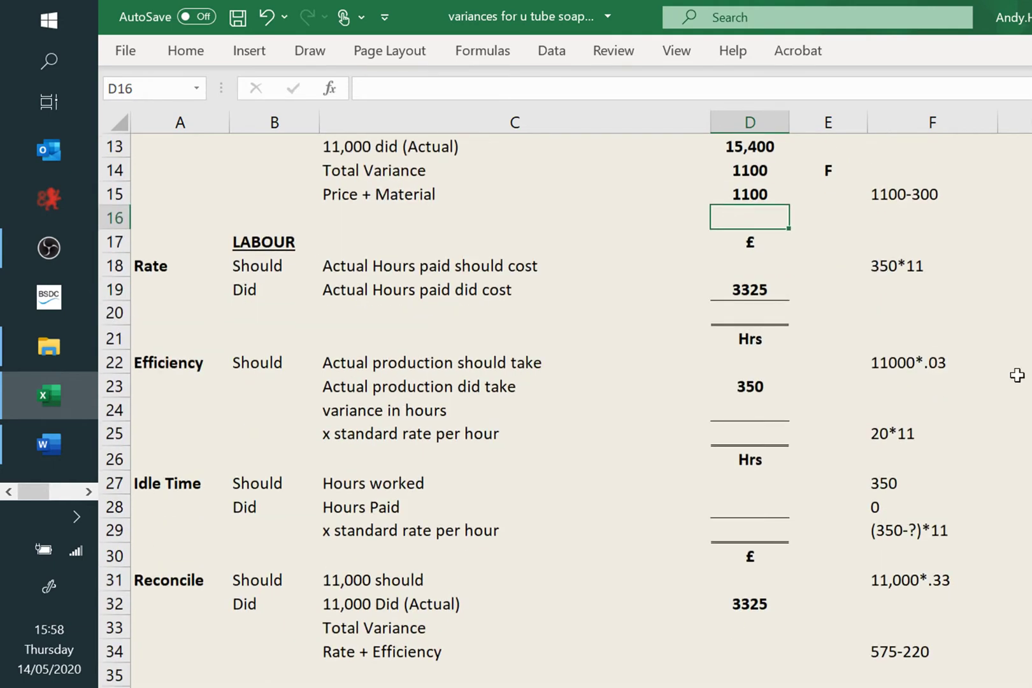
left_click(758, 268)
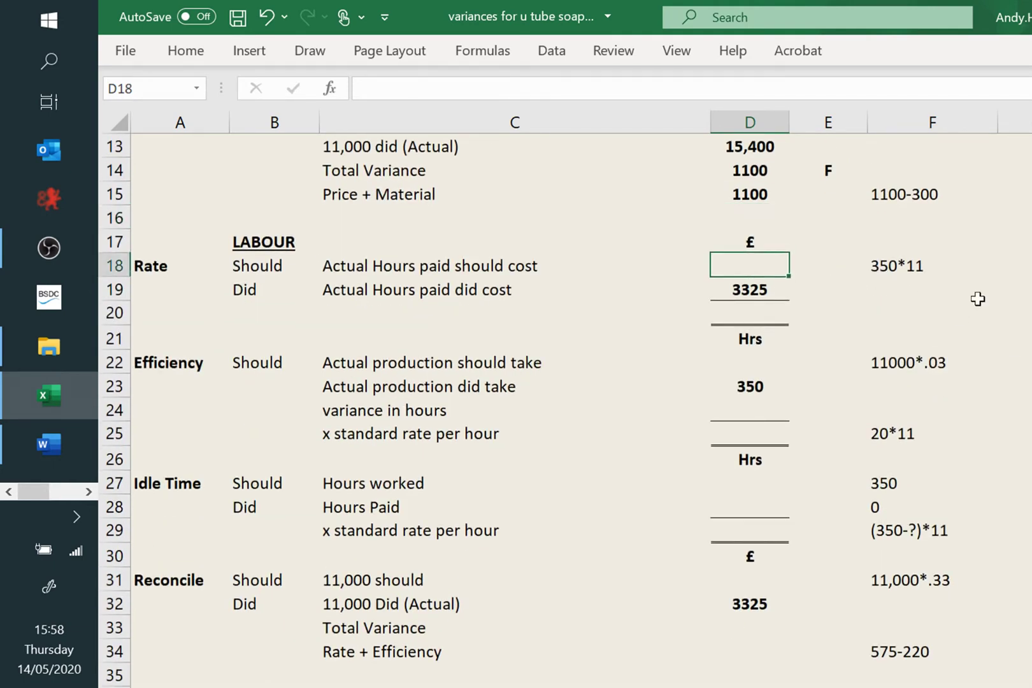
type("=350*11")
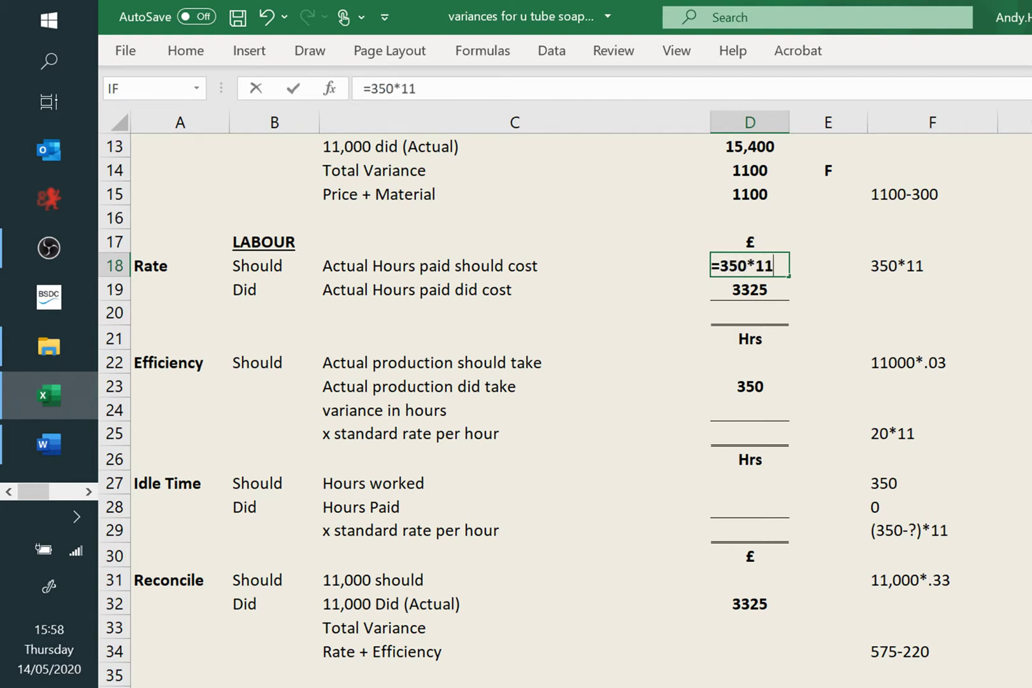
key("Return")
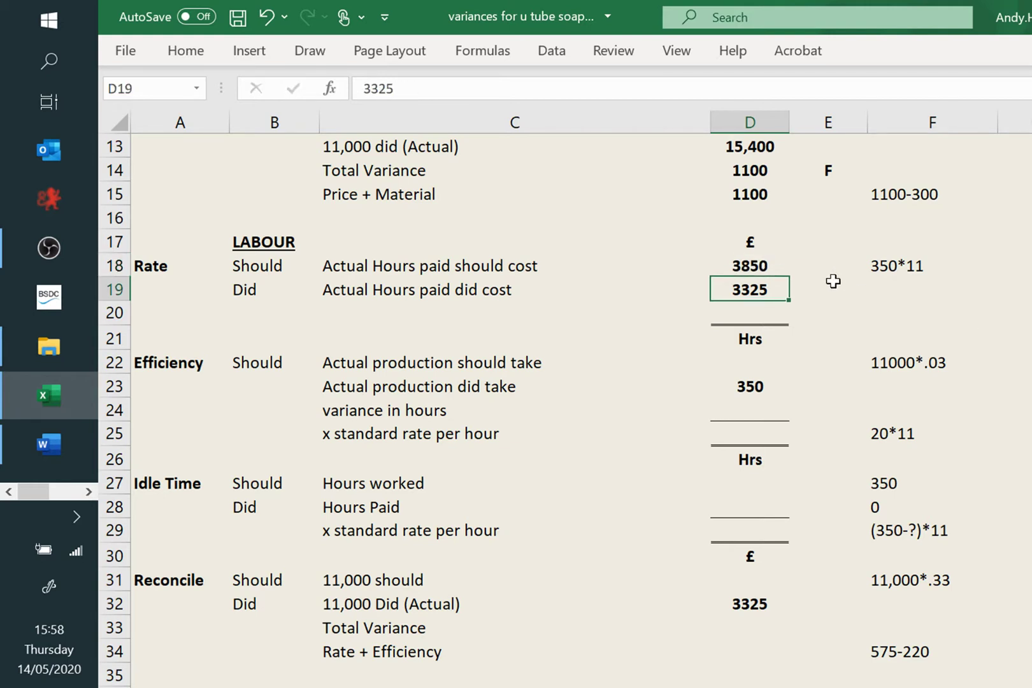
- Enter 525 as the labour rate variance in D20 and mark it F in E20
left_click(726, 309)
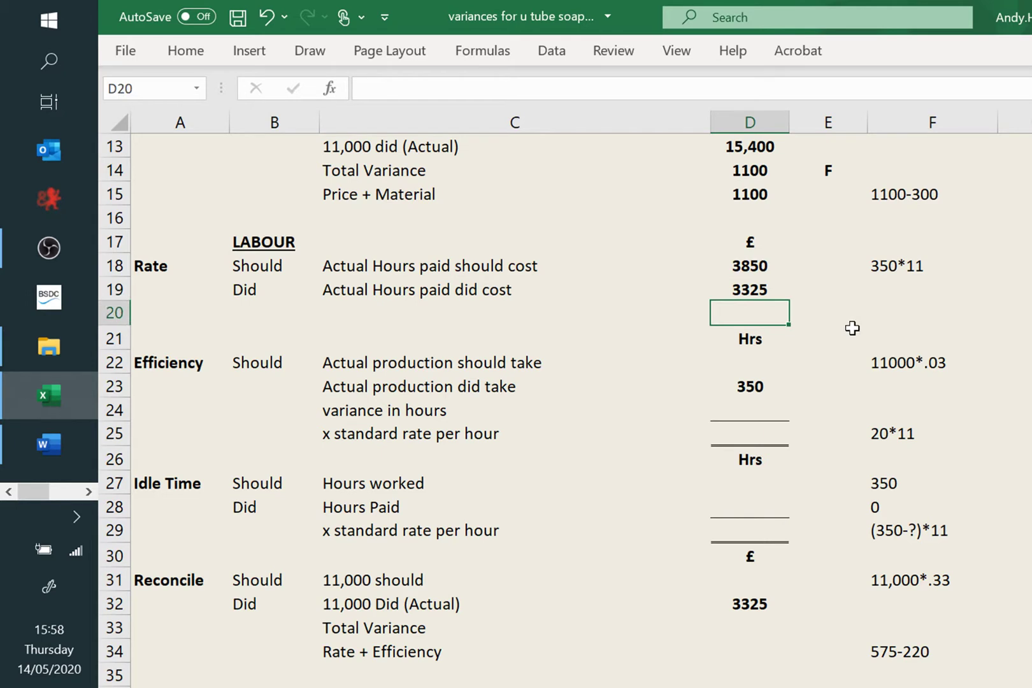
type("525")
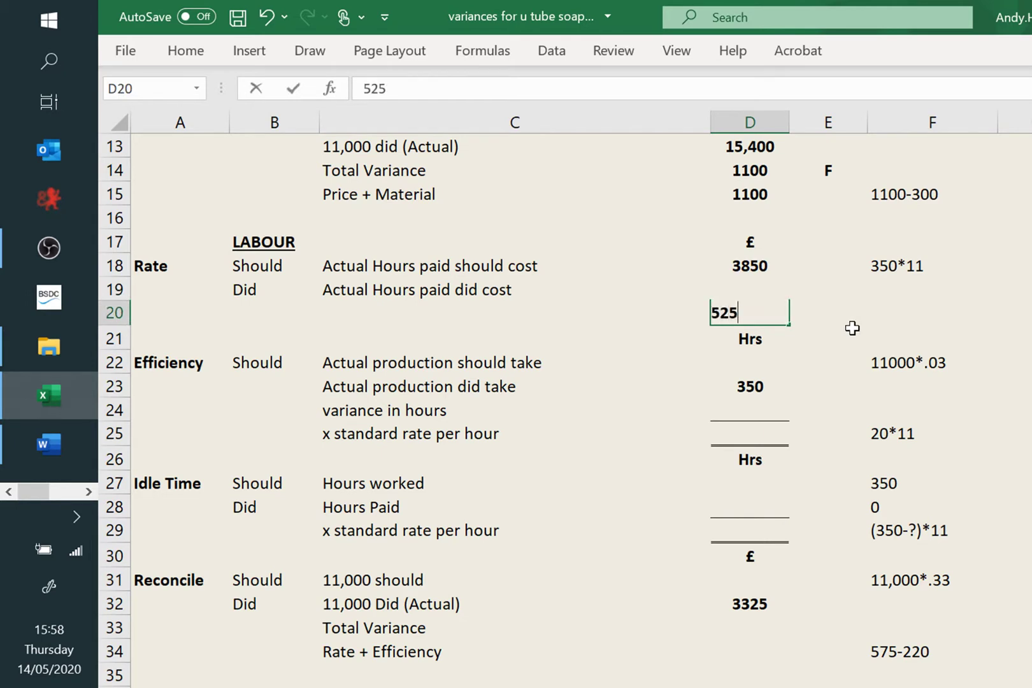
left_click(902, 319)
left_click(825, 315)
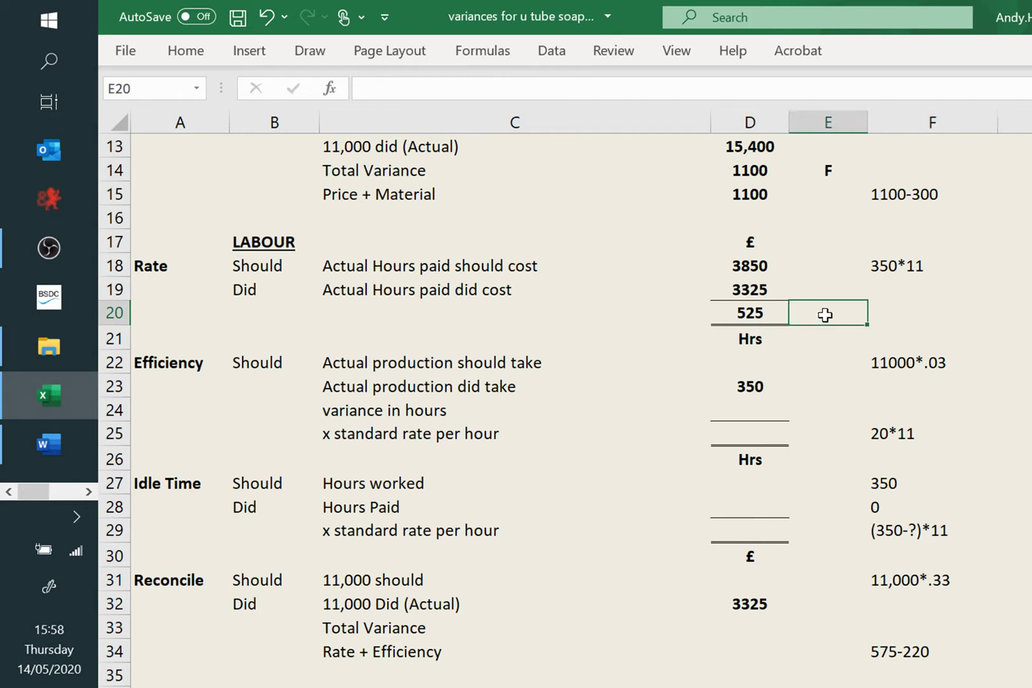
type("F")
left_click(1007, 308)
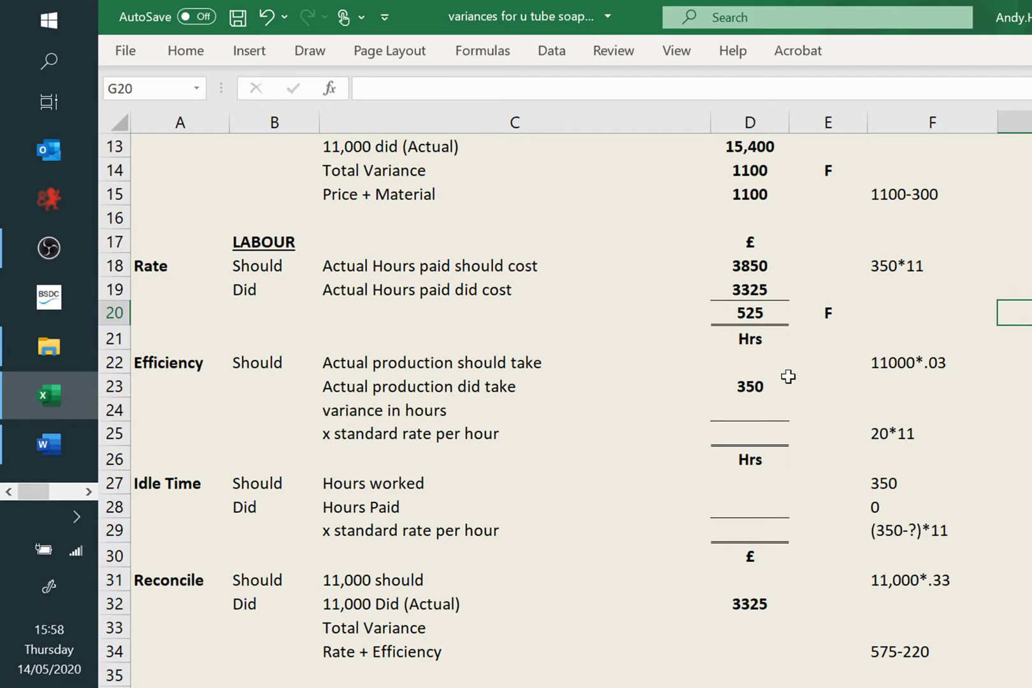
- Enter the formula =11000*.03 in D22 for the hours actual production should take
left_click(753, 364)
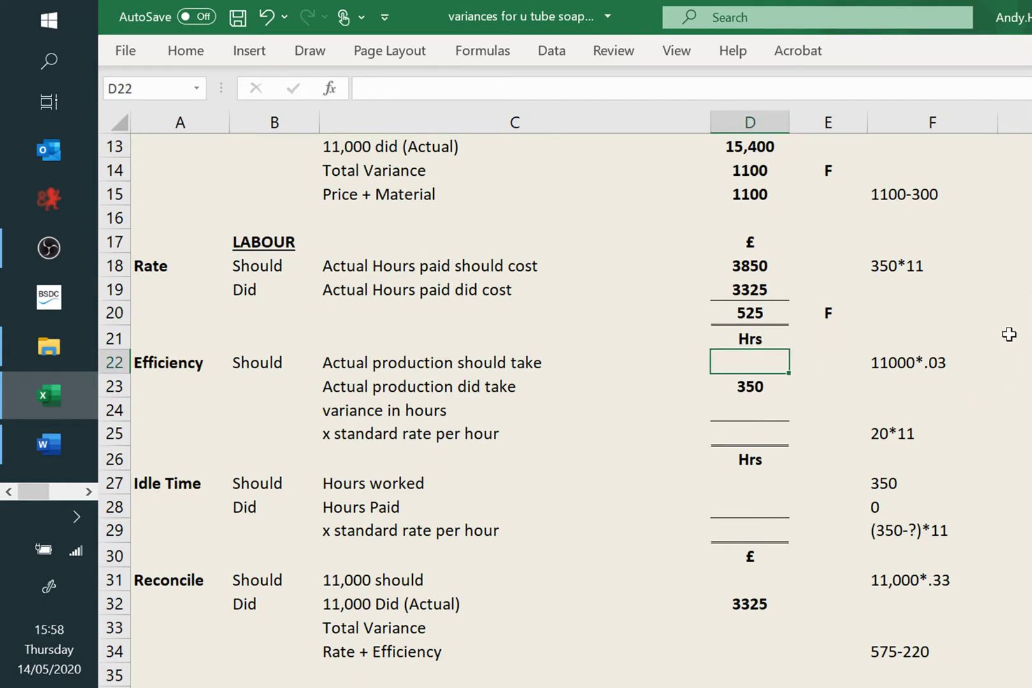
type("=11000")
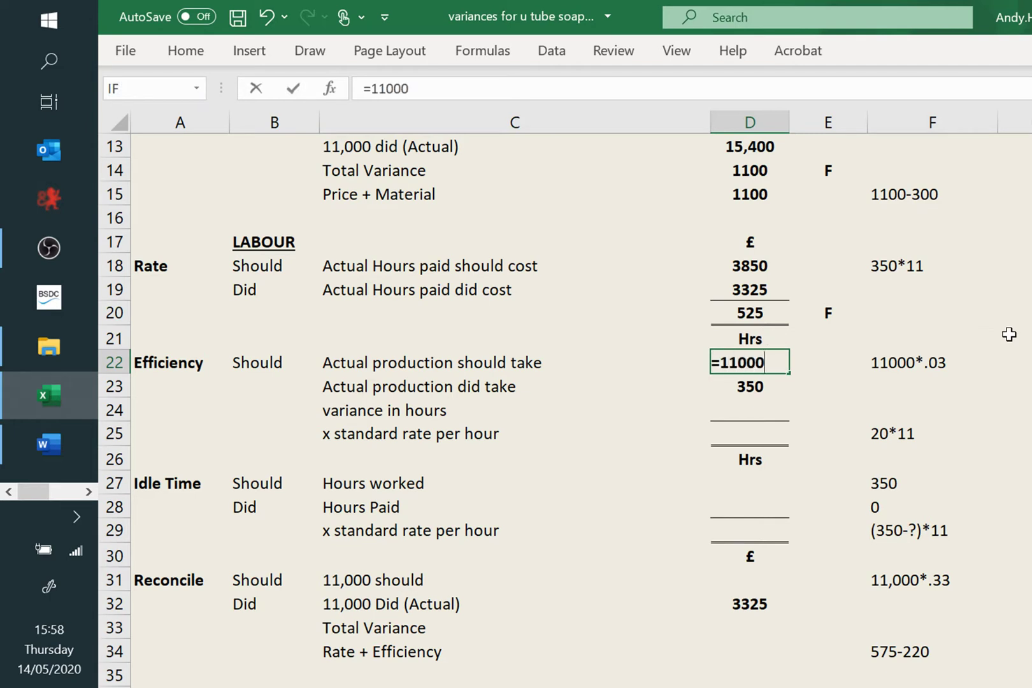
type("*.03")
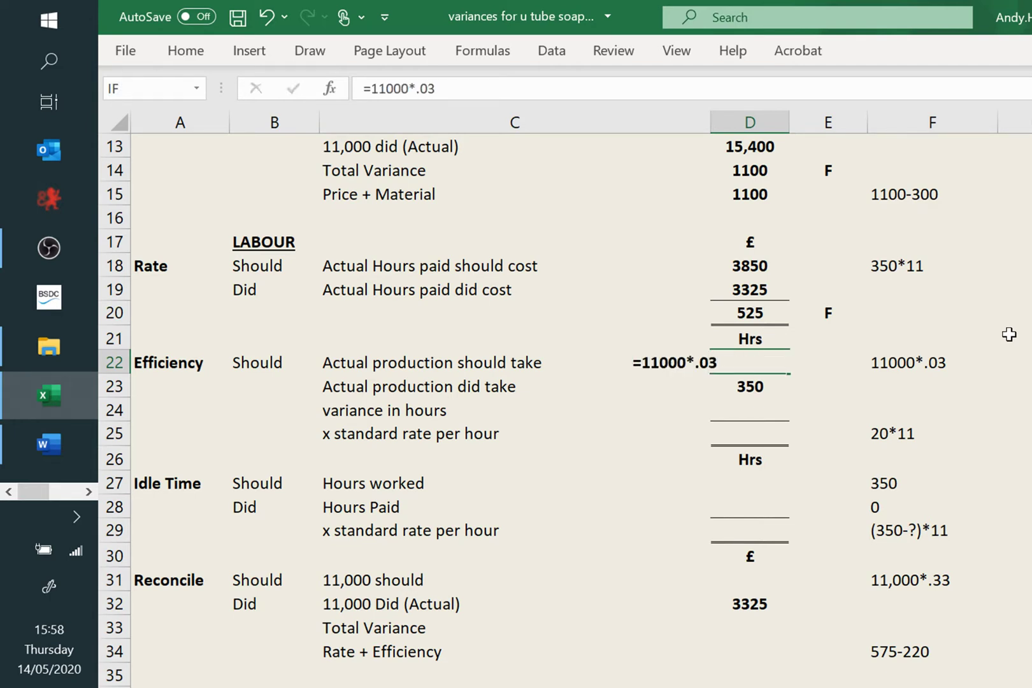
key("Return")
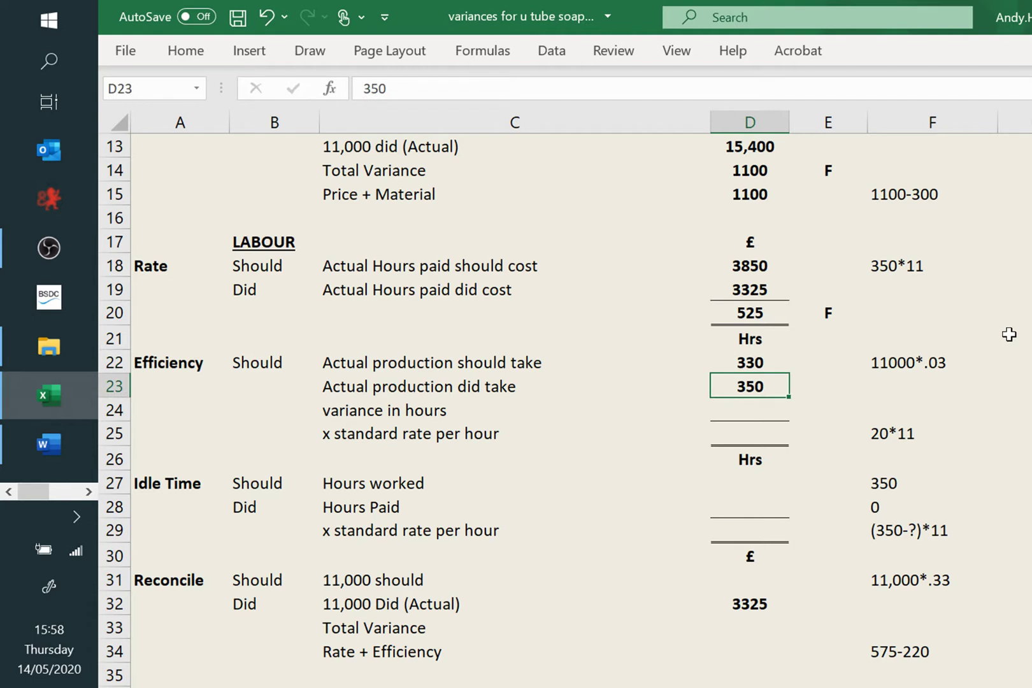
- Enter 20 as the efficiency variance in hours in D24 and value it at standard rate with =20*11 in D25
left_click(748, 410)
type("20")
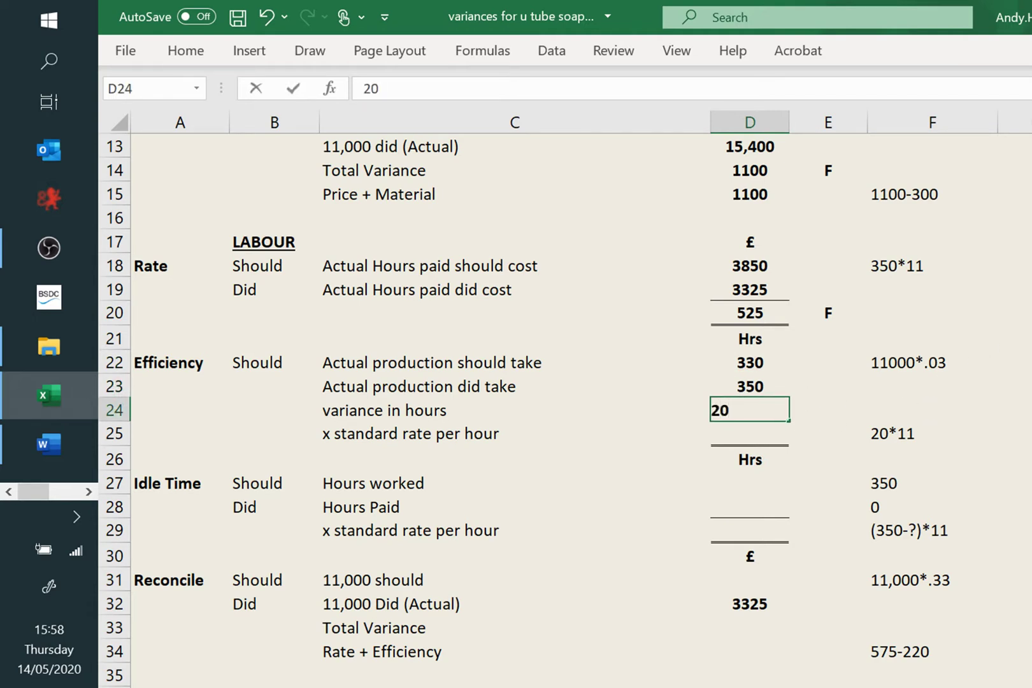
left_click(817, 404)
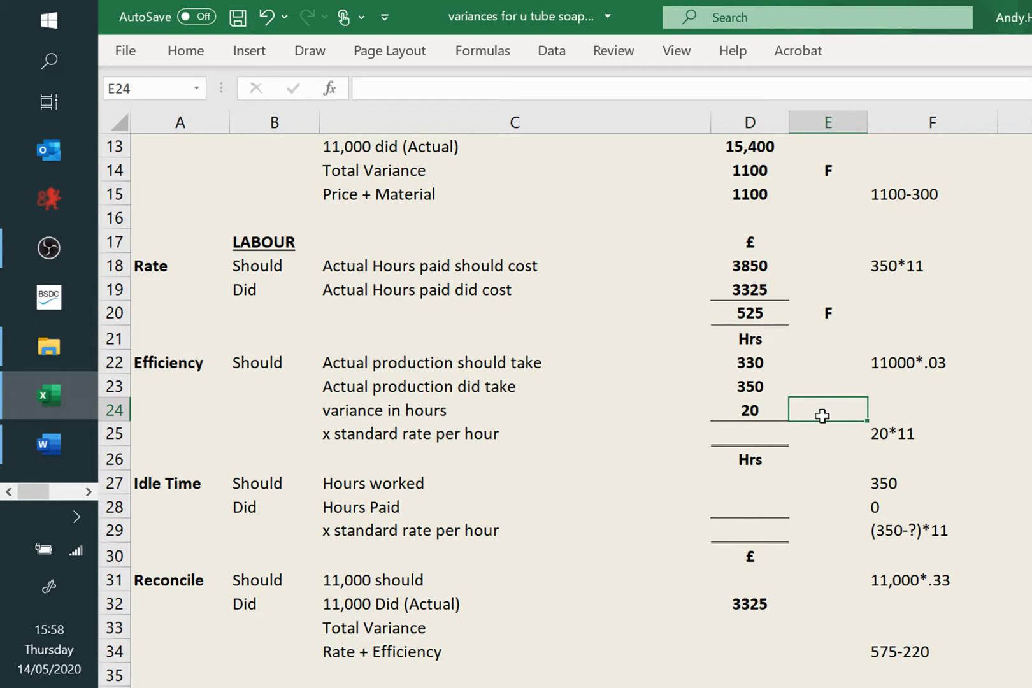
left_click(766, 436)
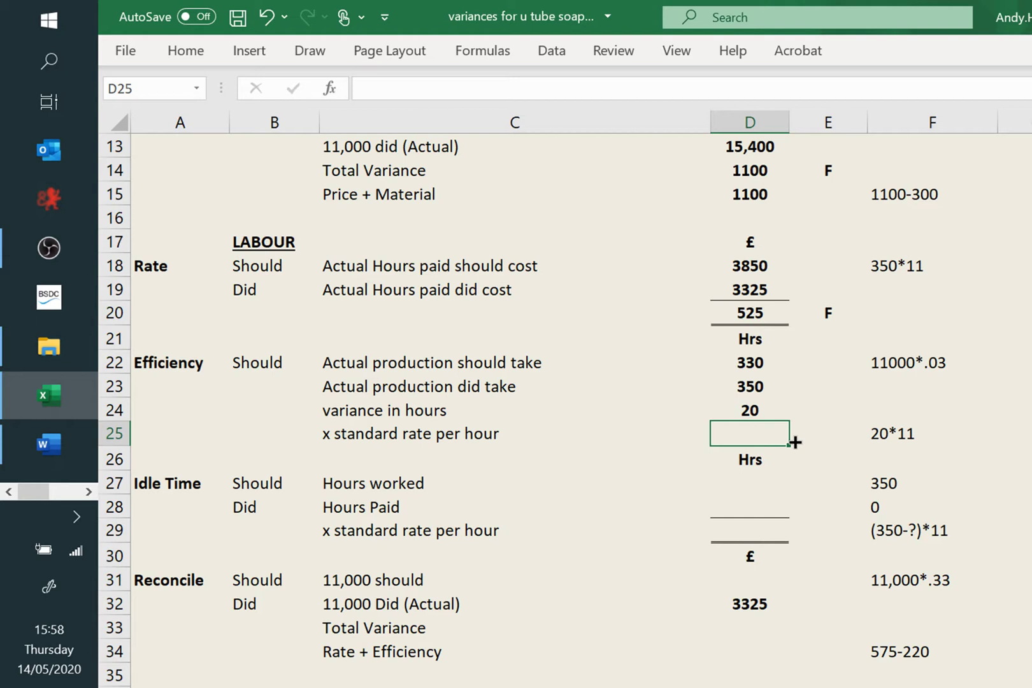
type("=20*11")
key("Return")
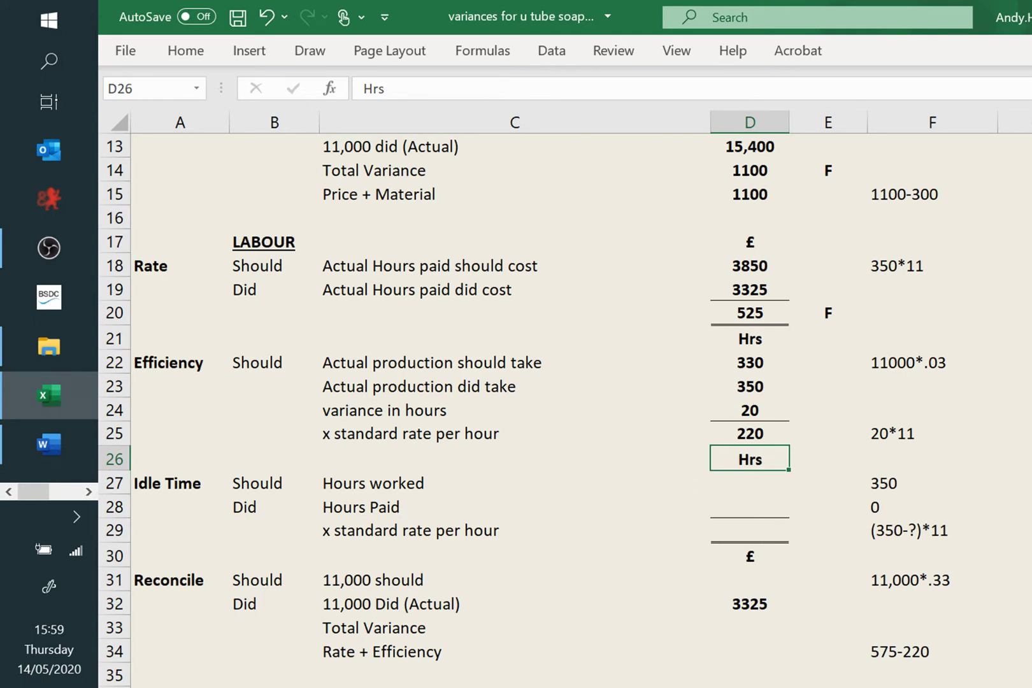
- Enter the formula +11000*.33 in D31 for the labour reconciliation's 11,000 should row
scroll(524, 410, "down", 2)
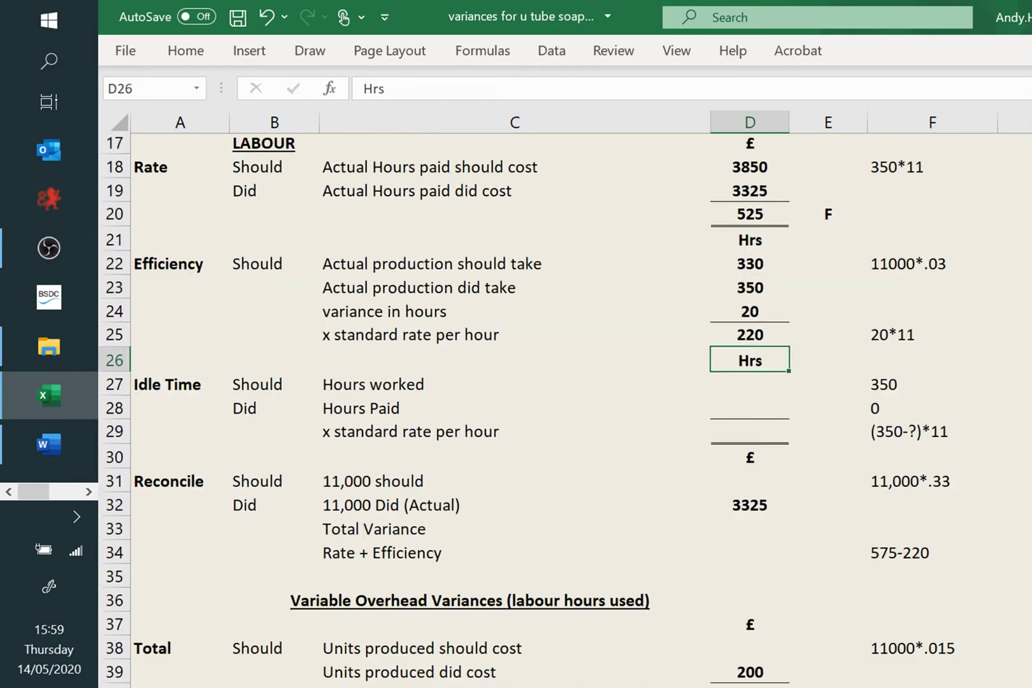
scroll(975, 285, "down", 1)
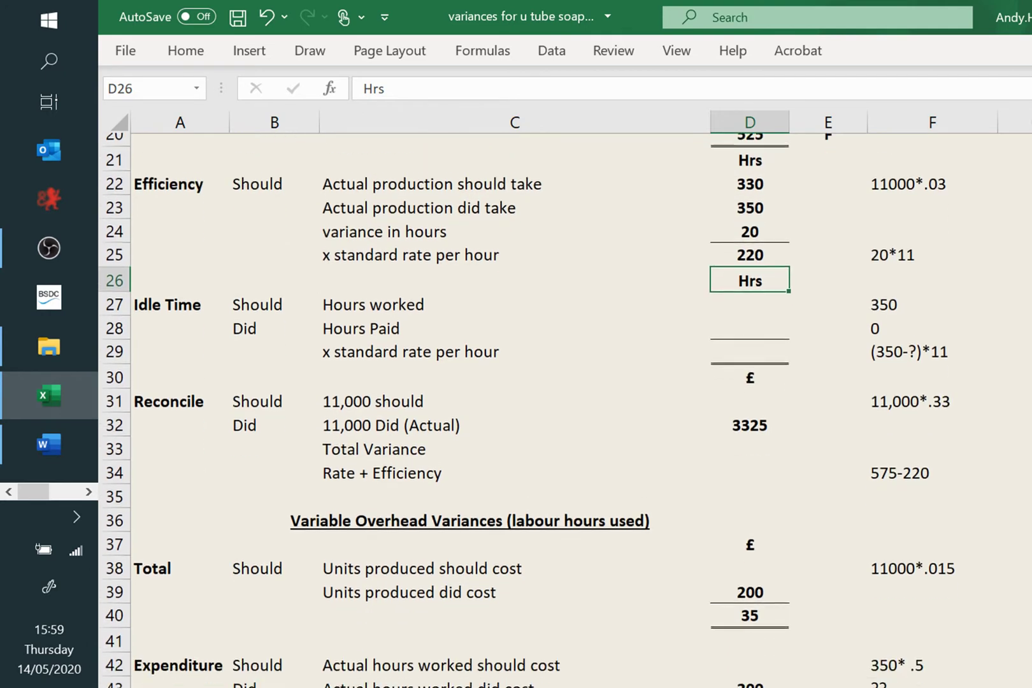
left_click(985, 291)
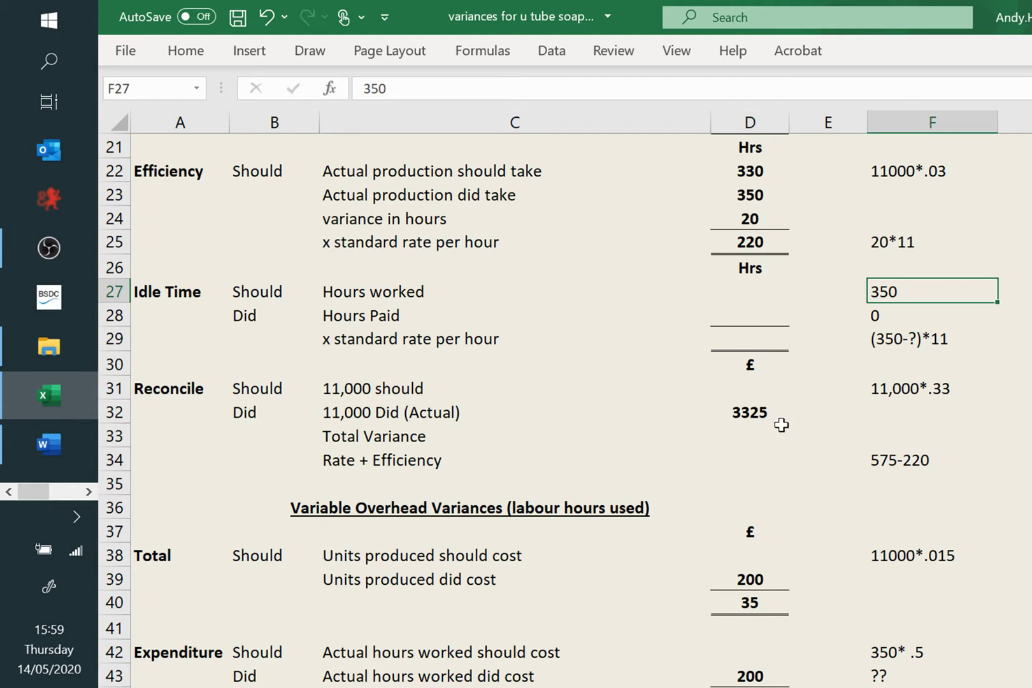
left_click(744, 389)
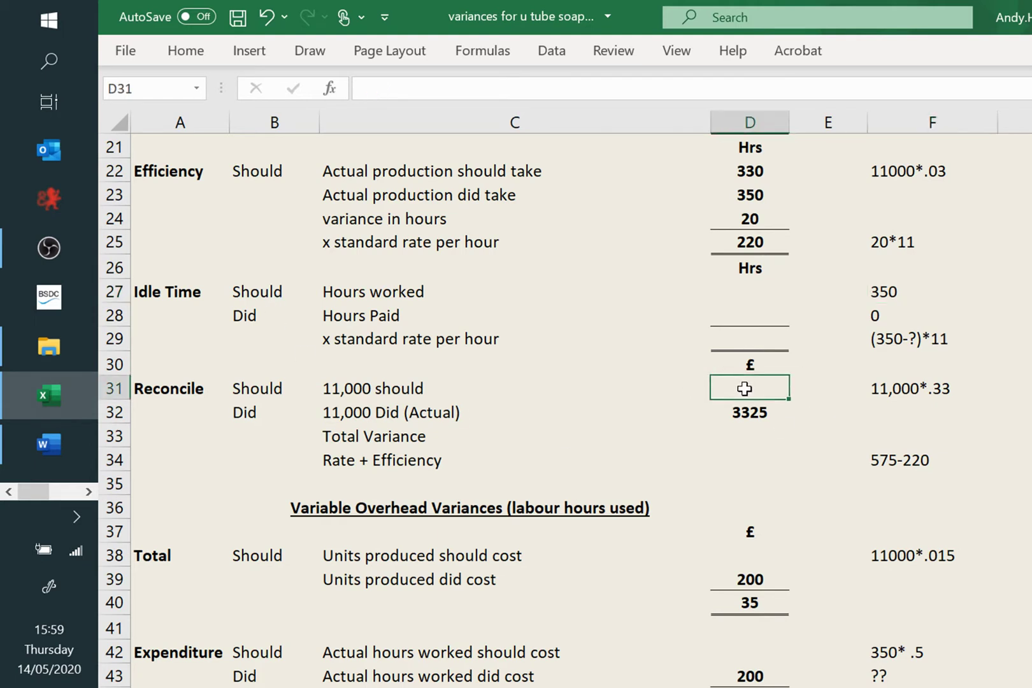
type("+110")
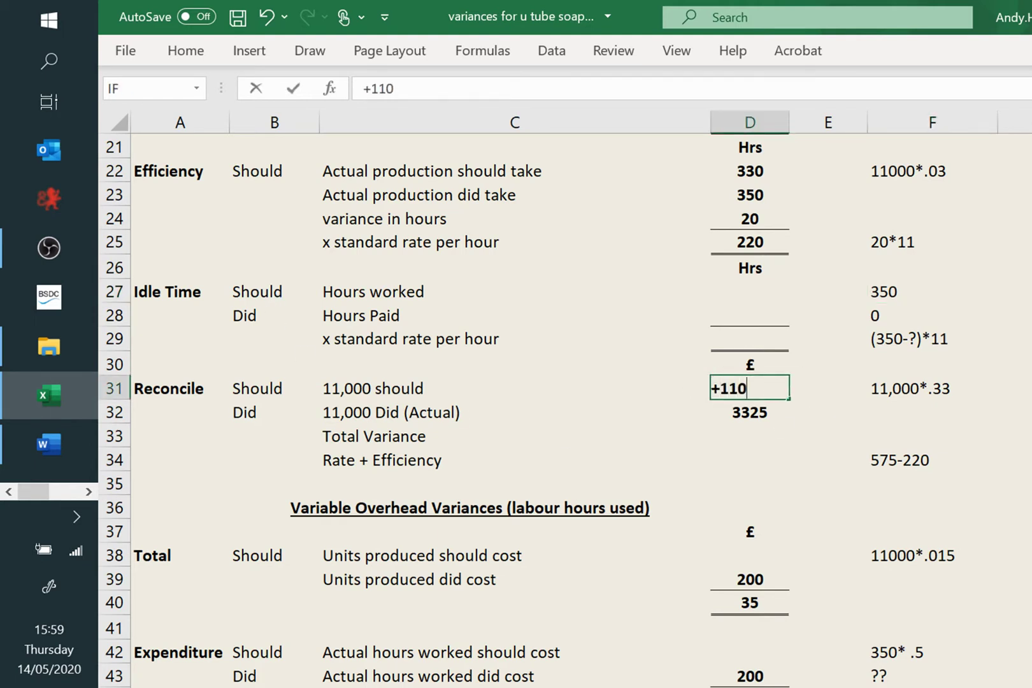
type("00*.33")
key("Return")
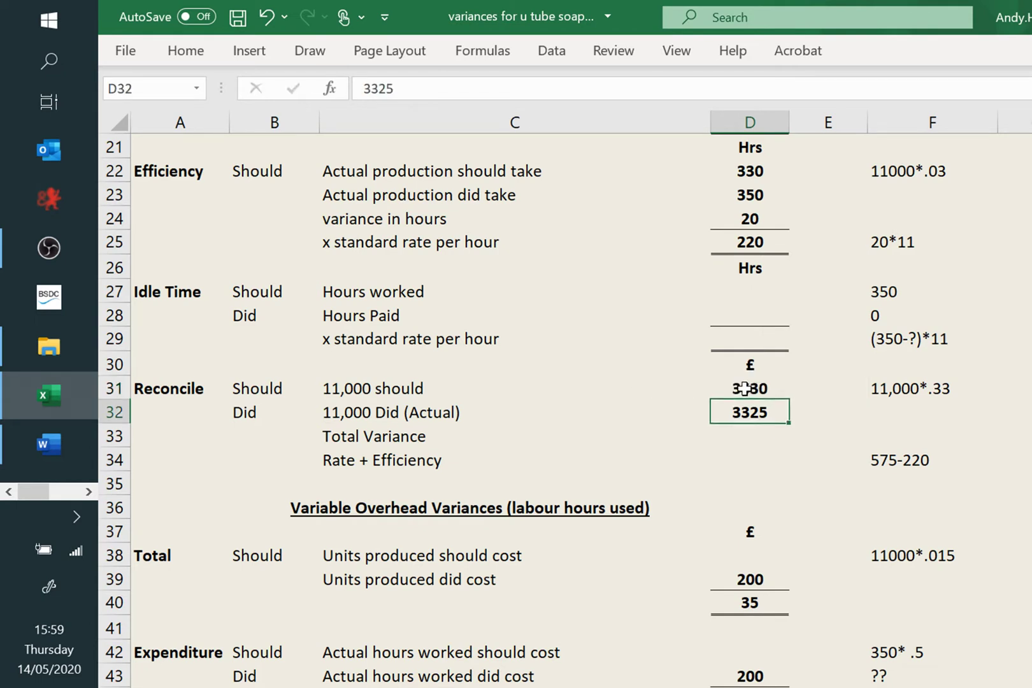
- Calculate the total labour variance in D33 with =3630-3325 and mark it F in E33
left_click(760, 439)
type("=")
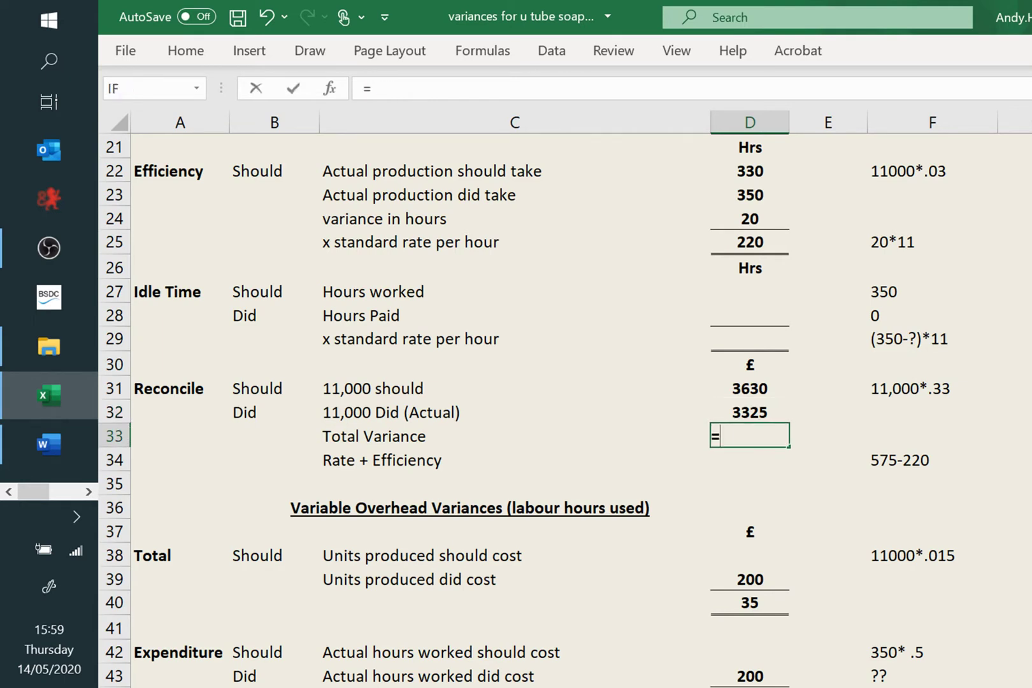
type("3630-3325")
key("Return")
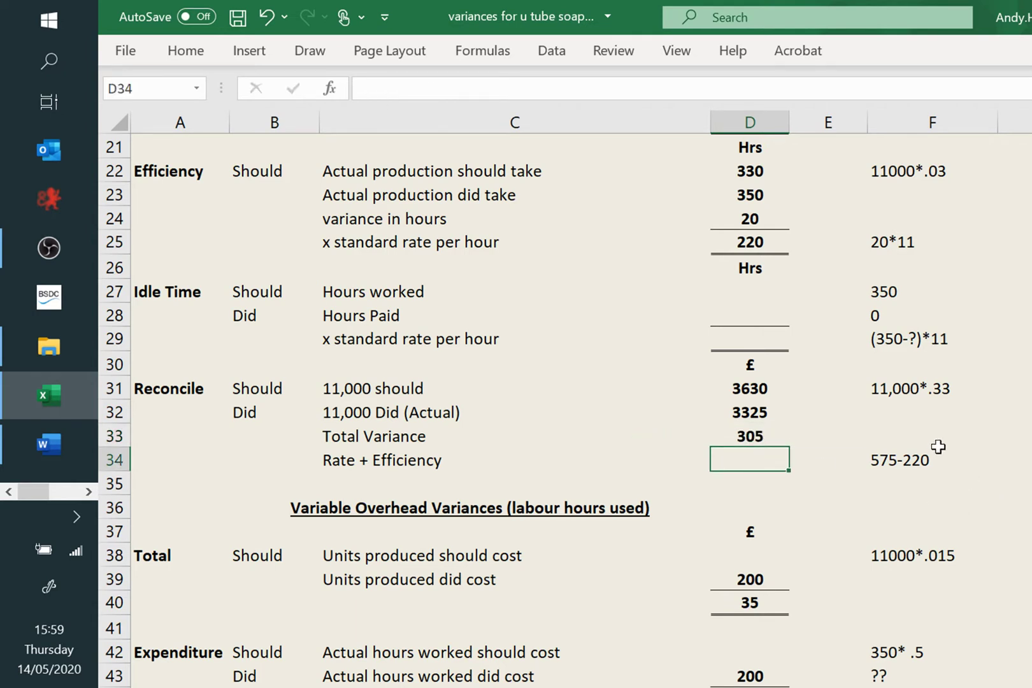
left_click(816, 437)
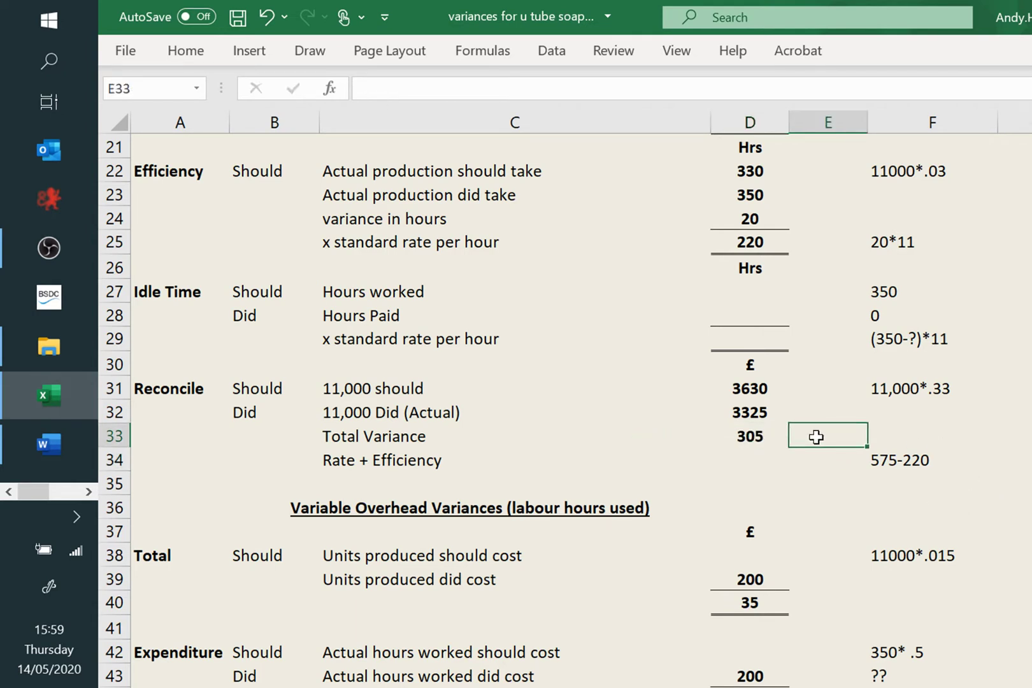
type("F")
key("Tab")
key("Tab")
- Reconcile the rate and efficiency variances in D34 with the formula =525-220
left_click(753, 453)
type("=")
scroll(720, 552, "up", 1)
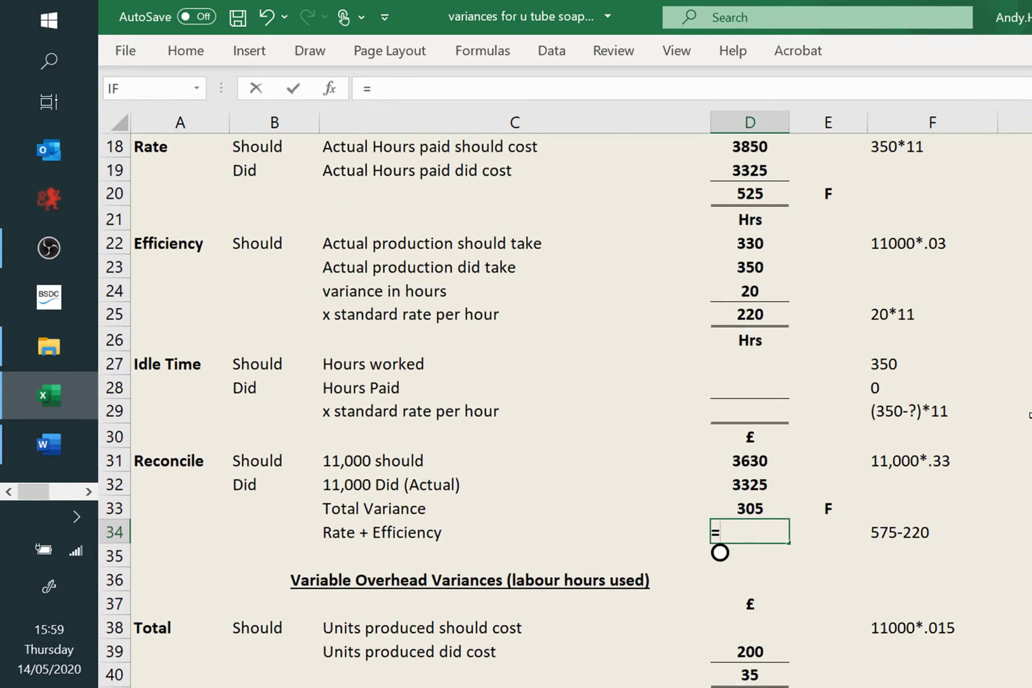
type("525-220")
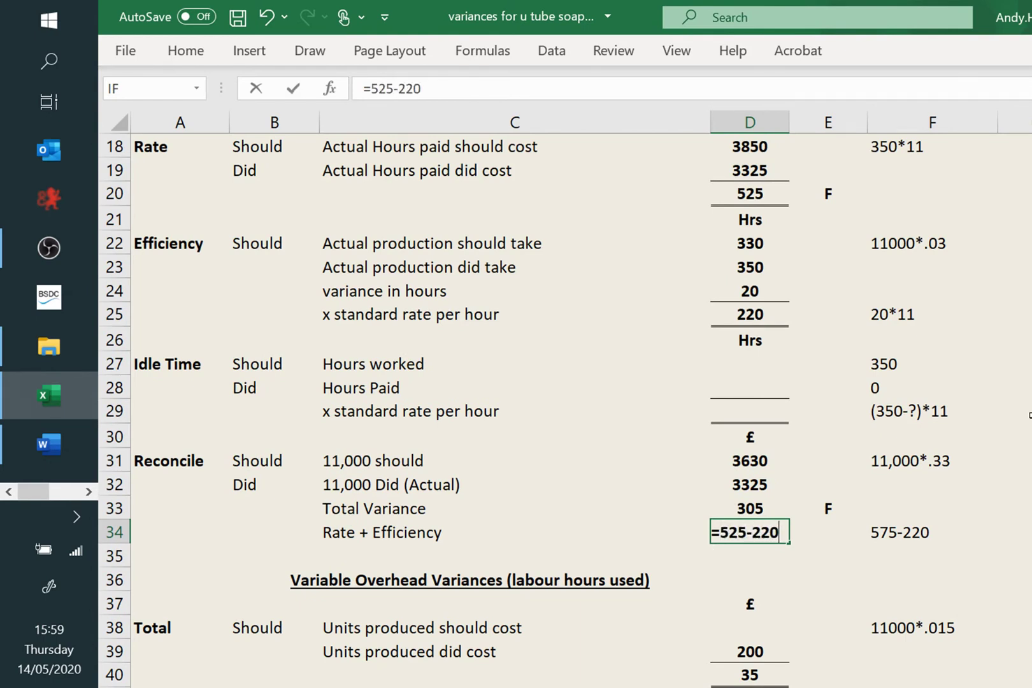
key("Return")
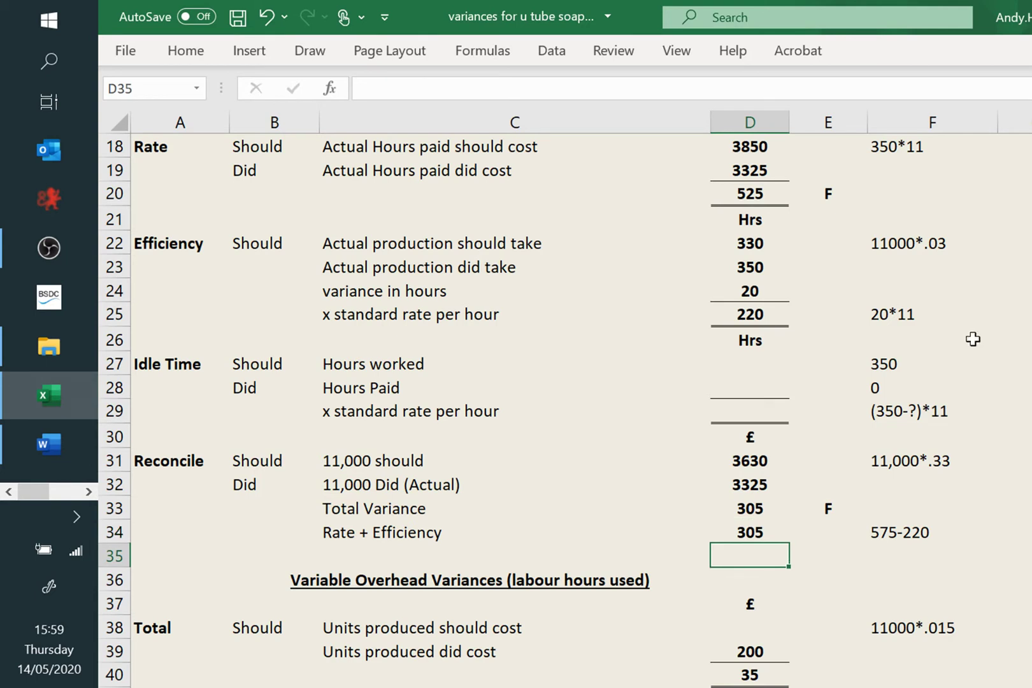
- Mark the labour efficiency variance A in E25 and the Rate + Efficiency reconciliation F in E34
left_click(827, 315)
type("A")
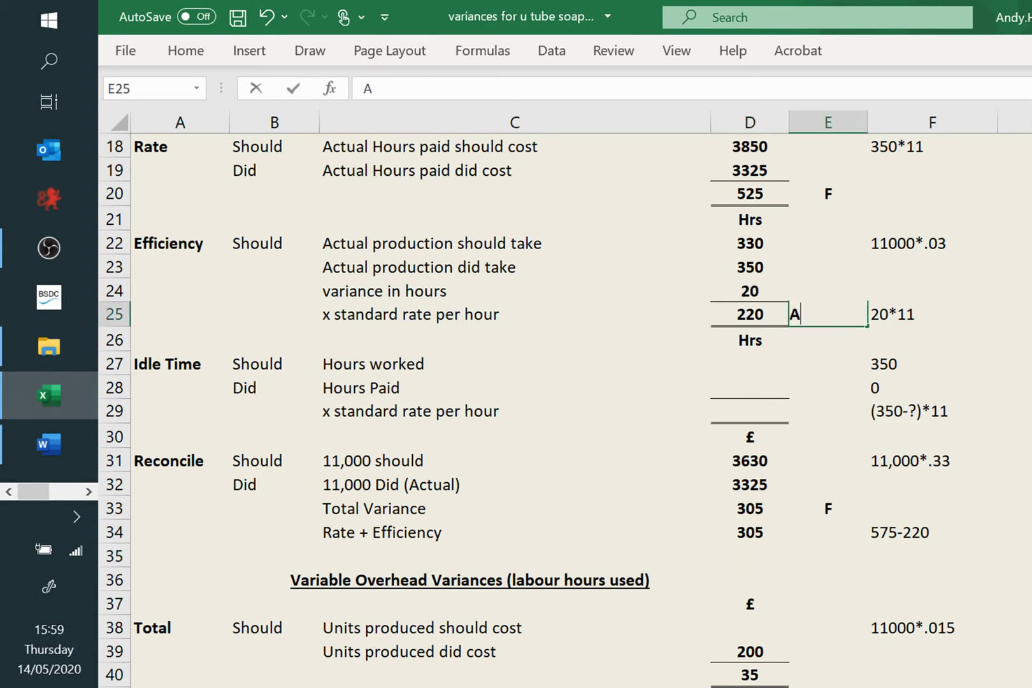
left_click(1016, 386)
scroll(992, 342, "down", 1)
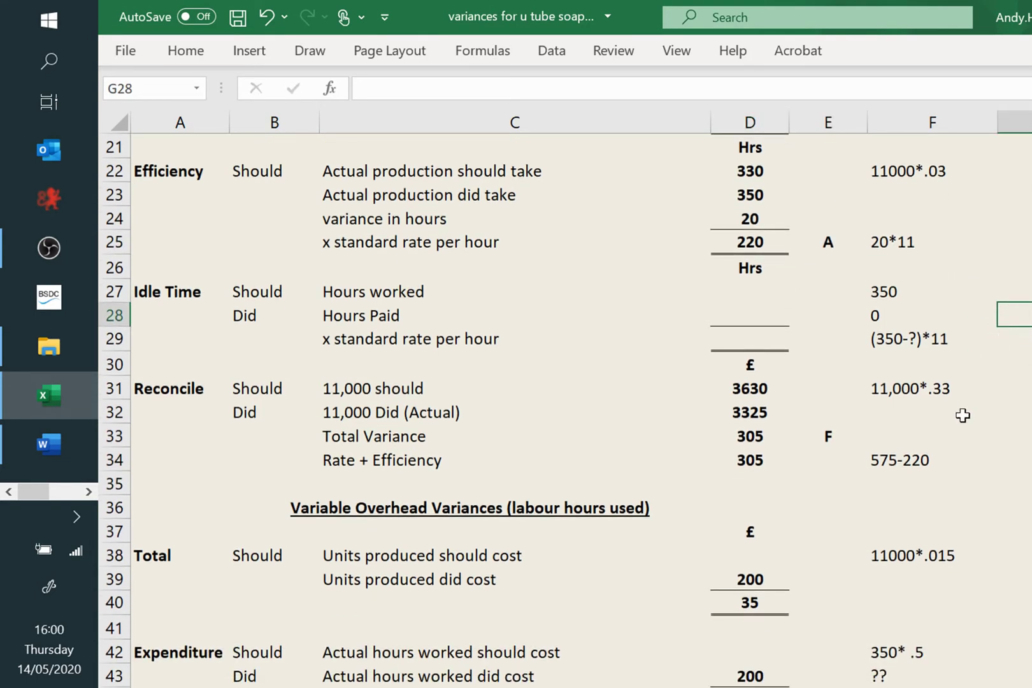
left_click(830, 459)
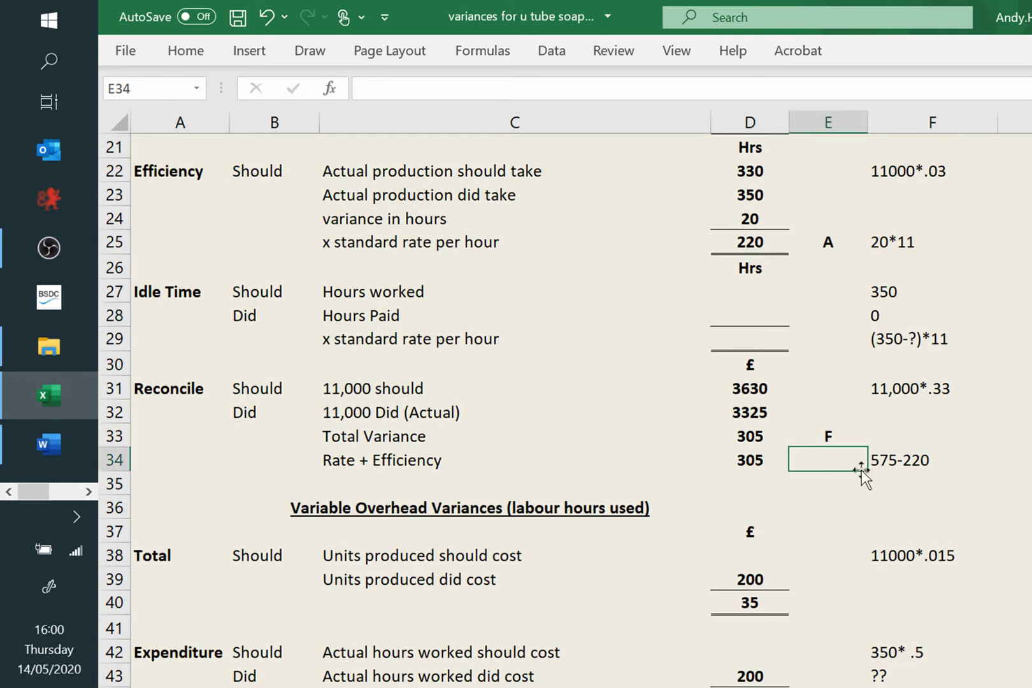
type("F")
left_click(1017, 433)
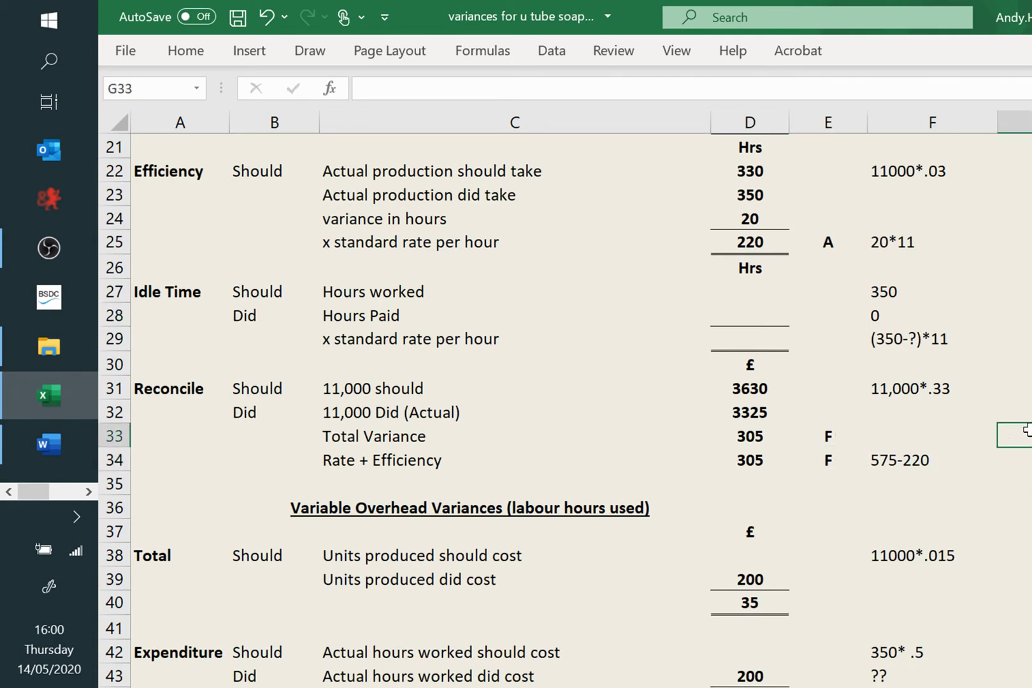
- Enter the formula =350*.5 in D42 for what the actual hours worked should cost in variable overheads
scroll(1013, 394, "down", 2)
scroll(1019, 386, "down", 3)
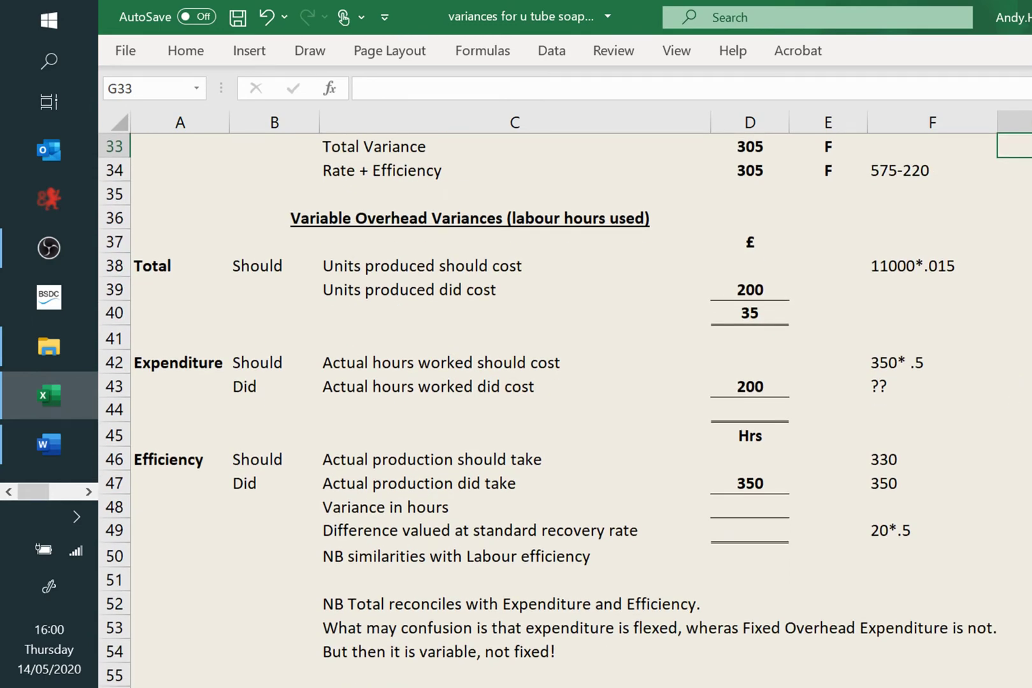
scroll(565, 411, "down", 1)
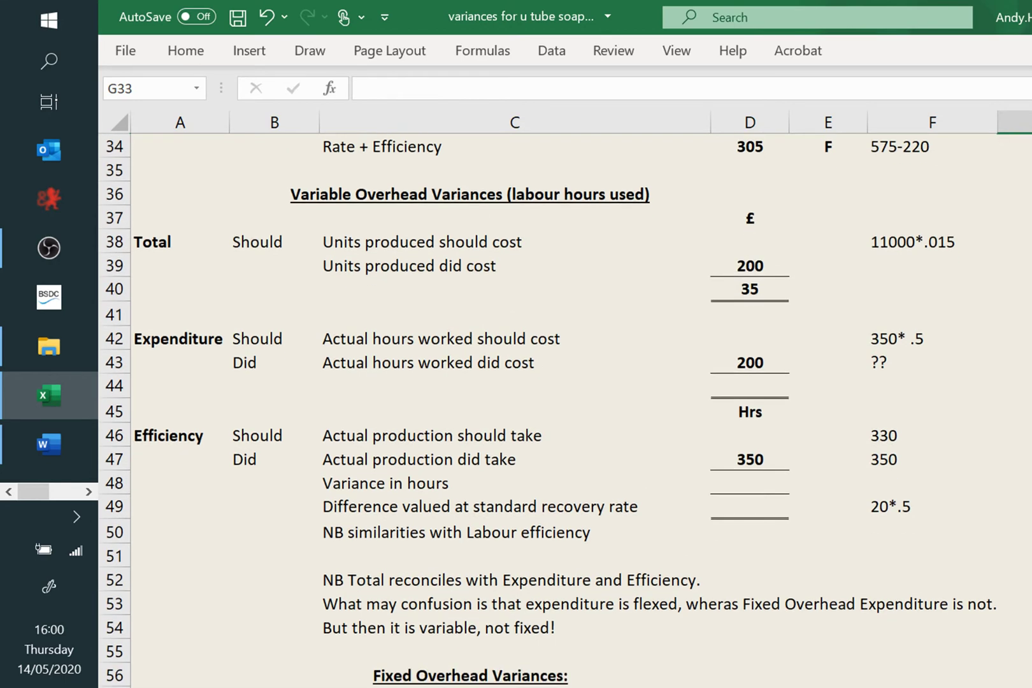
scroll(565, 410, "down", 1)
scroll(565, 410, "up", 1)
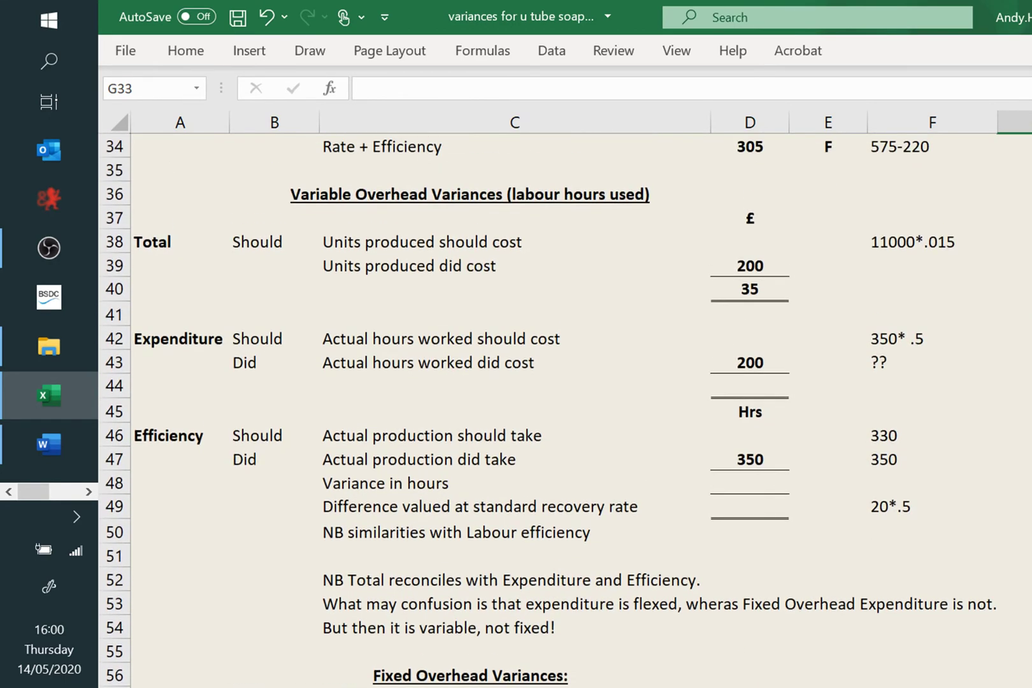
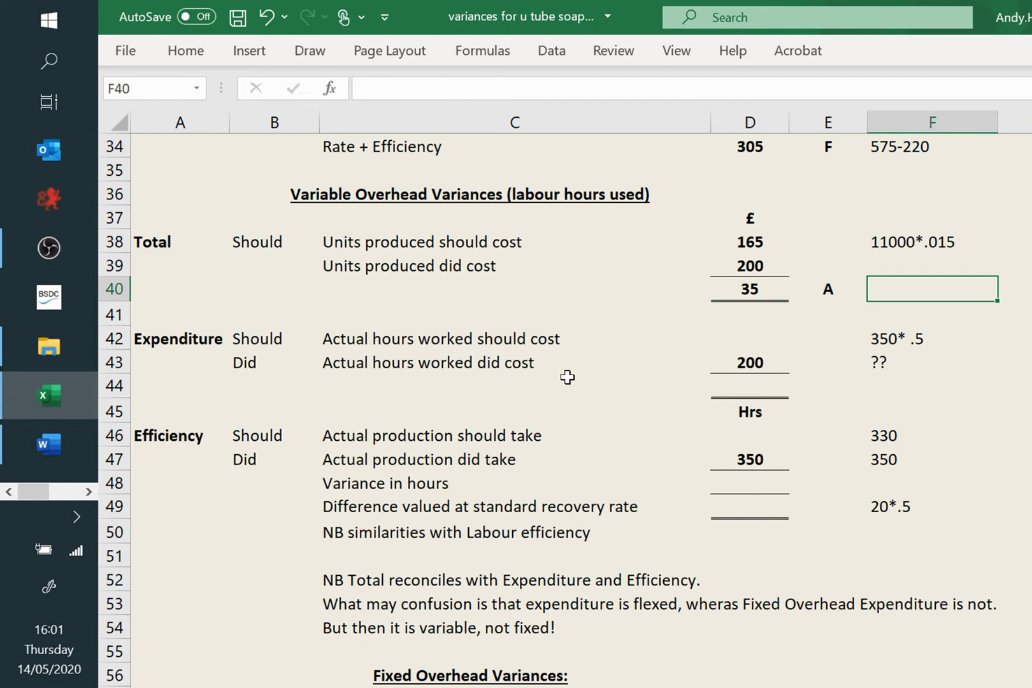
left_click(749, 342)
type("+")
key("Escape")
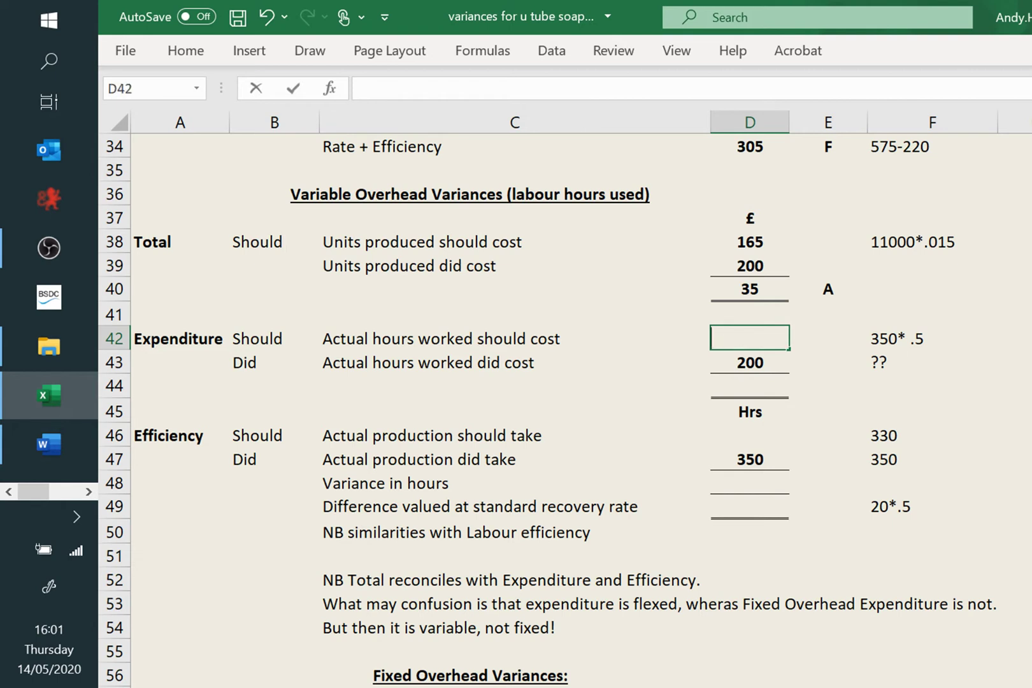
type("=35")
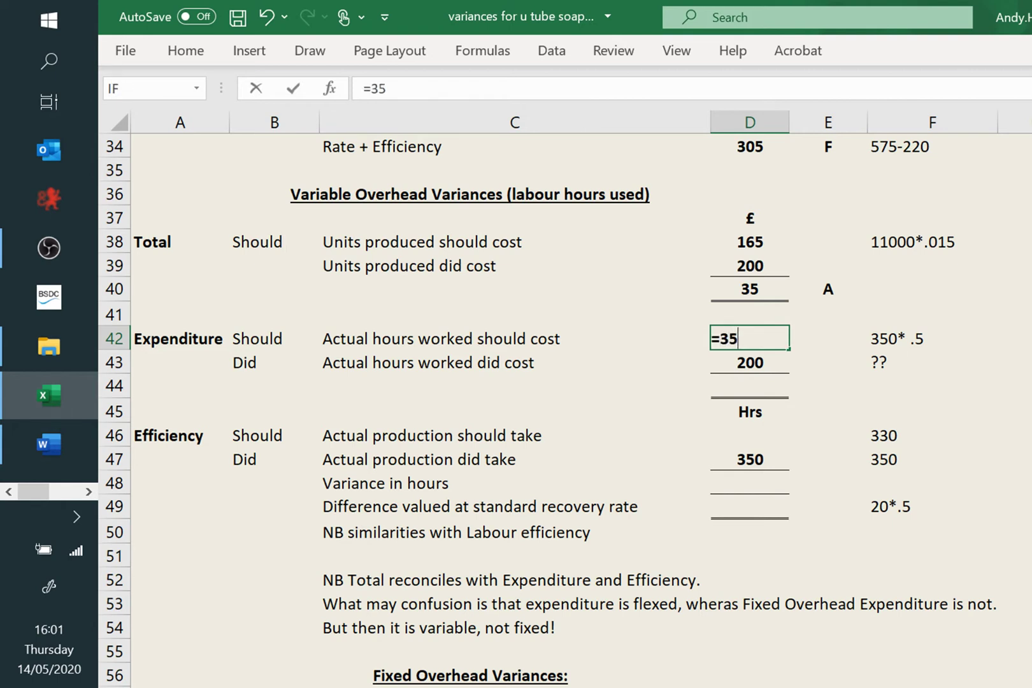
type("0*.5")
key("Return")
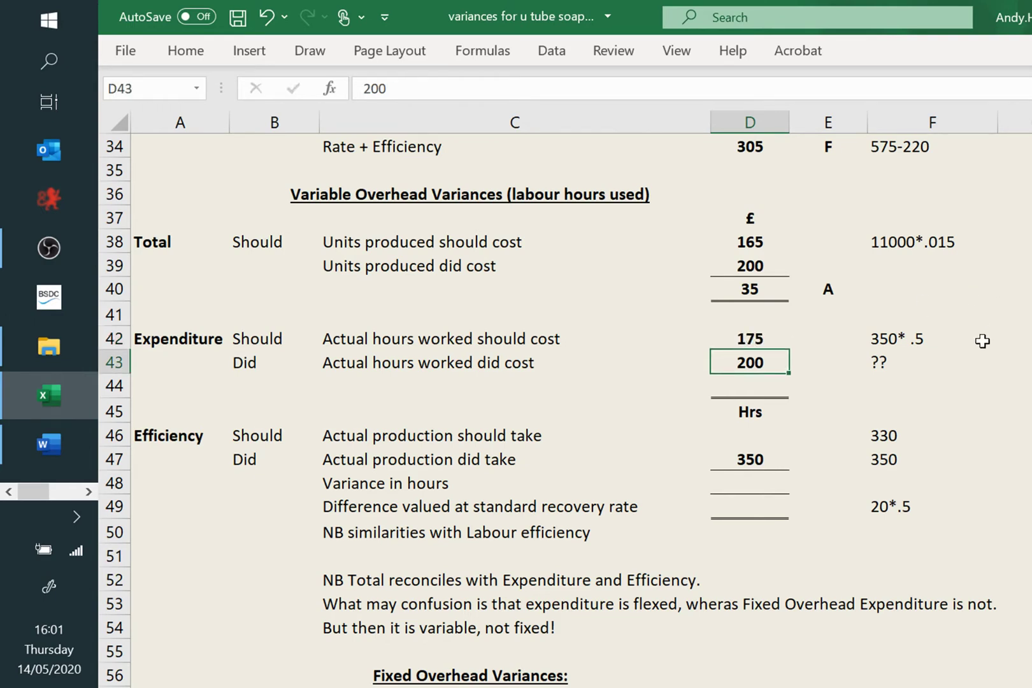
- Enter 25 in D44 as the variable overhead expenditure variance and mark it A in E44
left_click(777, 391)
type("25")
left_click(1002, 391)
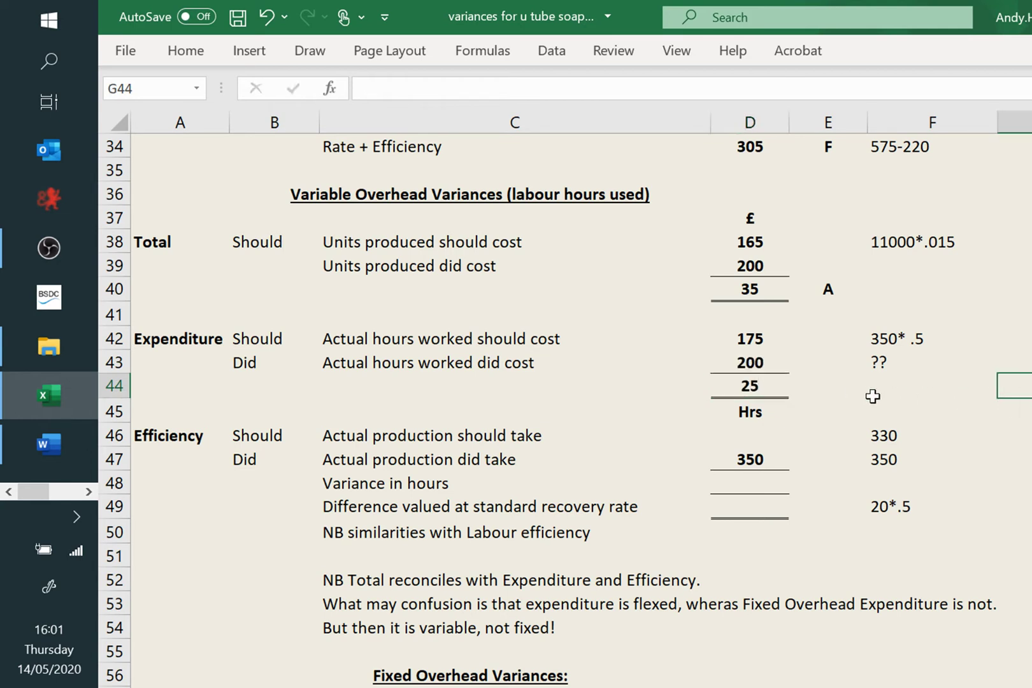
left_click(824, 389)
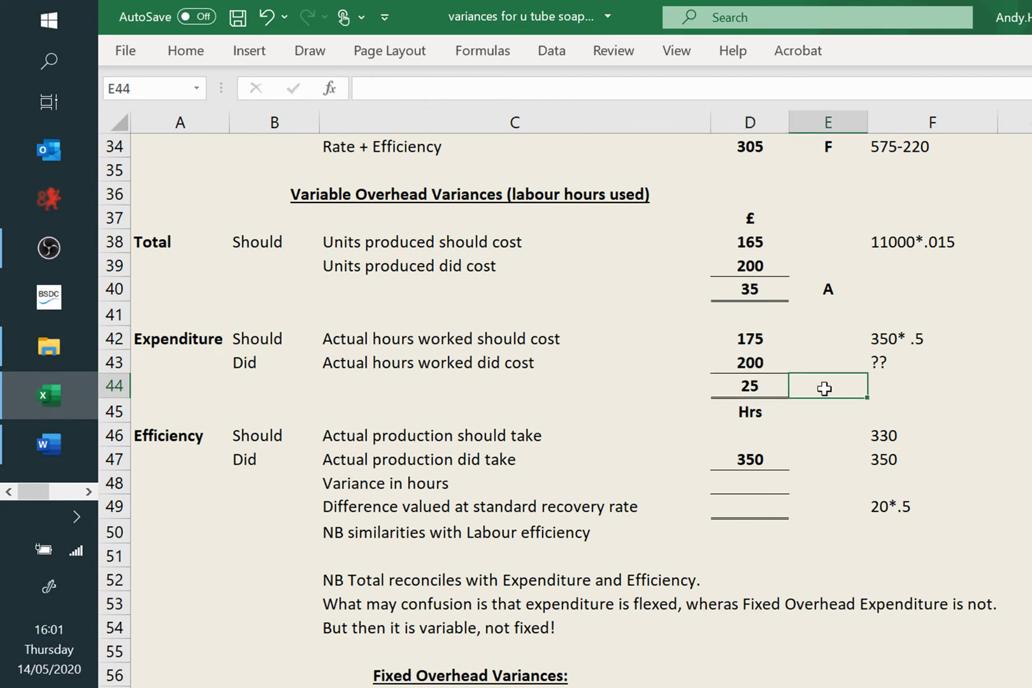
type("A")
left_click(1007, 384)
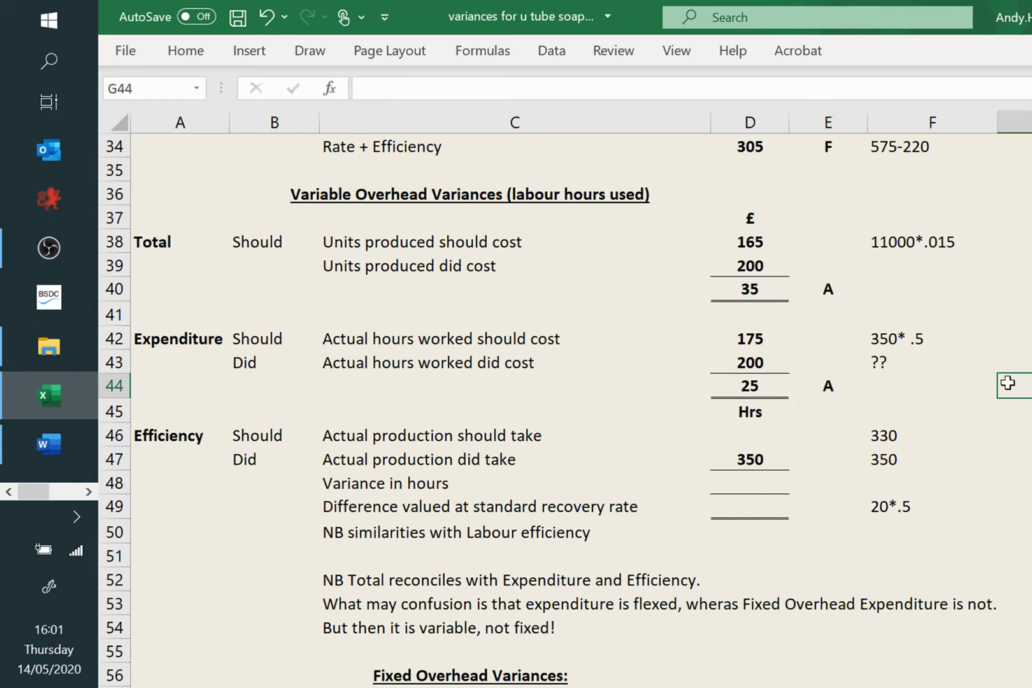
- Fill in the variable overhead efficiency hours with 330 in D46 for what production should take and a 20-hour variance in D48
left_click(729, 436)
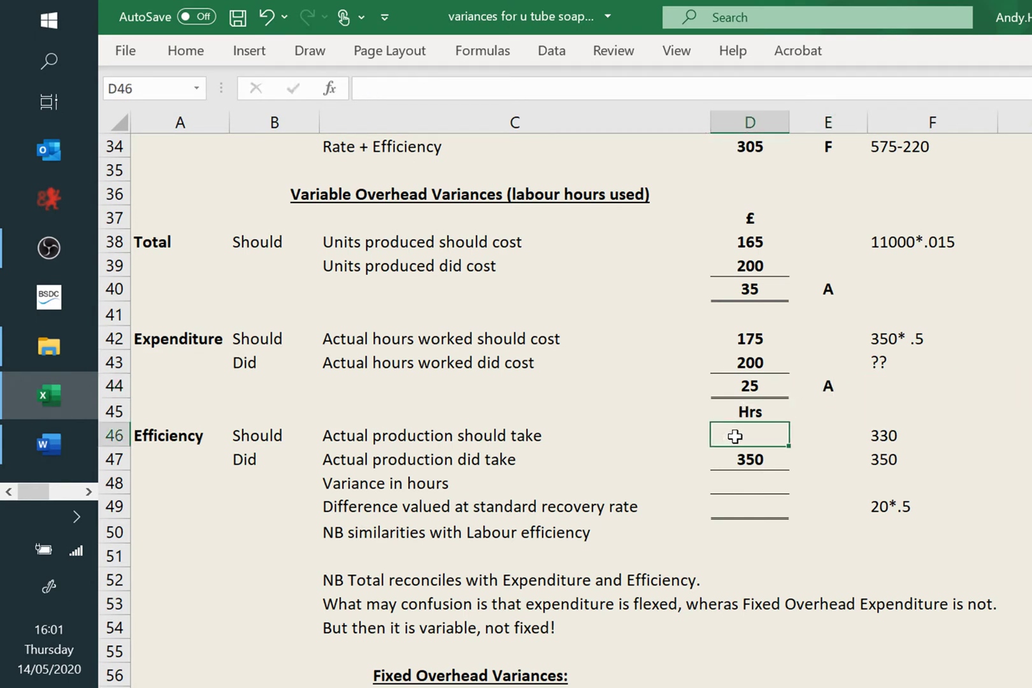
type("339")
key("BackSpace")
type("0")
left_click(954, 448)
left_click(762, 481)
type("20")
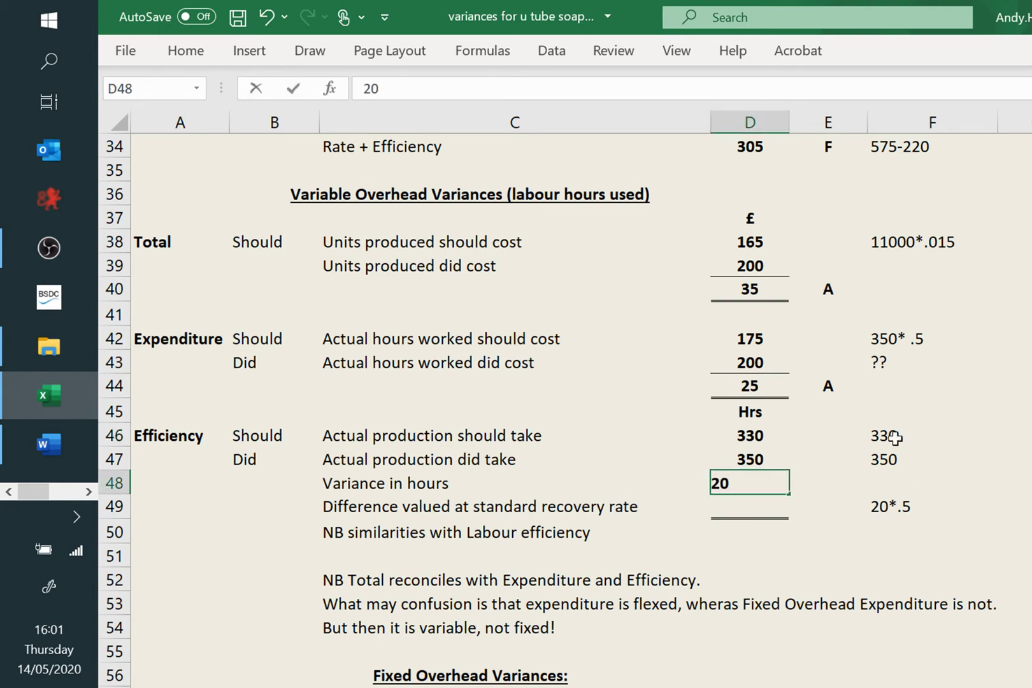
left_click(972, 456)
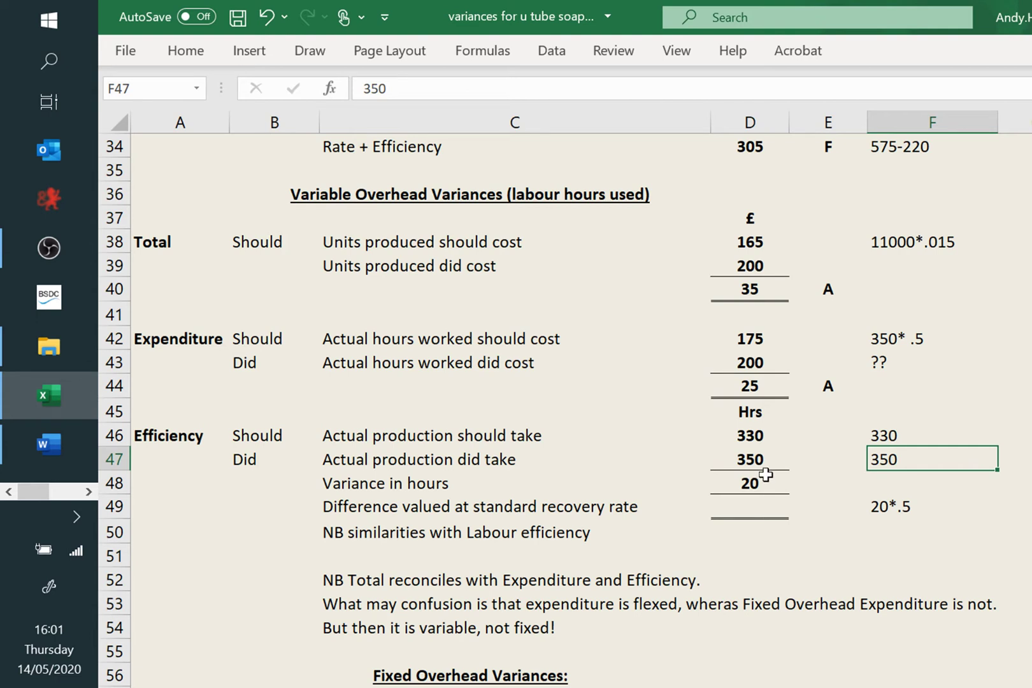
- Enter 10 in D49 as the hours difference valued at the standard recovery rate and mark it A in E49
left_click(751, 507)
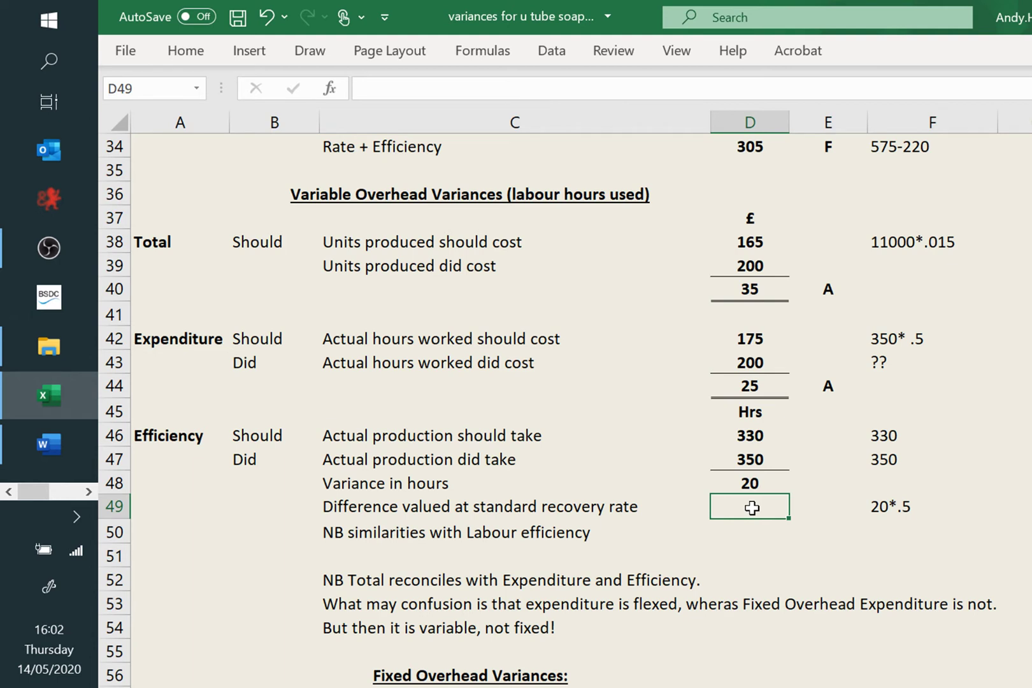
type("10")
left_click(1013, 444)
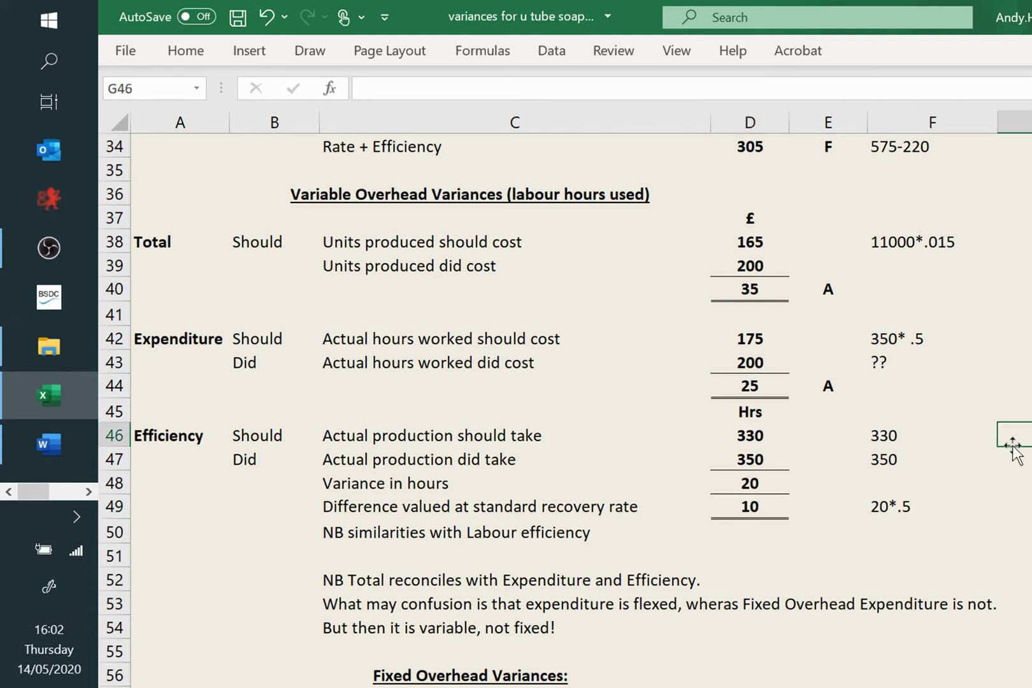
left_click(853, 506)
type("A")
left_click(1014, 386)
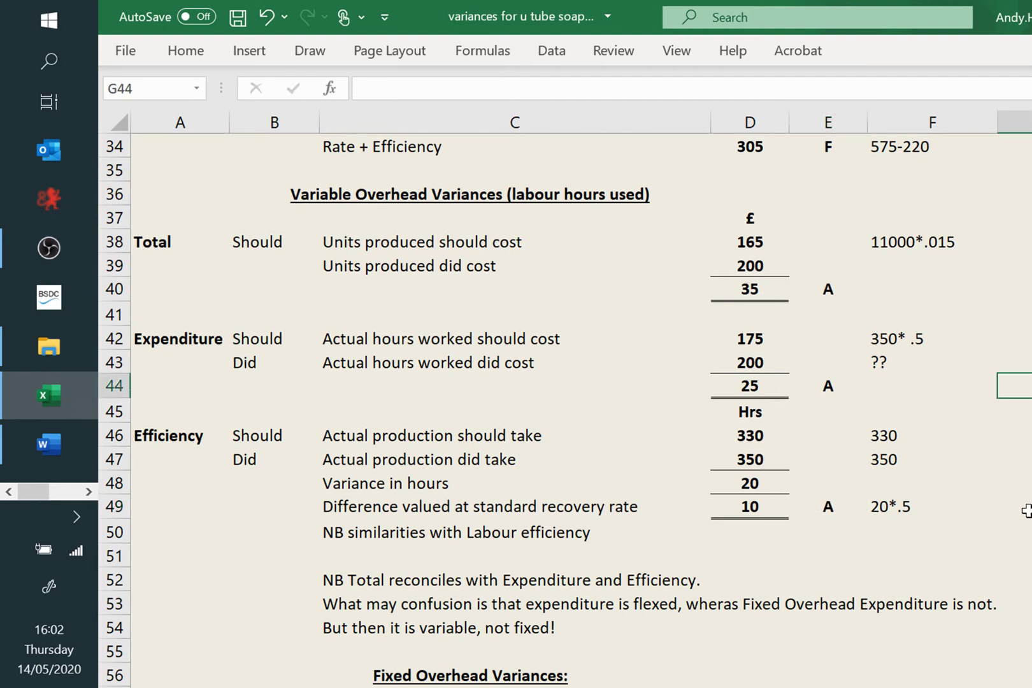
- Review the variable overhead variances with their reconciliation notes, and examine the budgeted and actual figures under Fixed Overhead Variances
scroll(1023, 513, "down", 2)
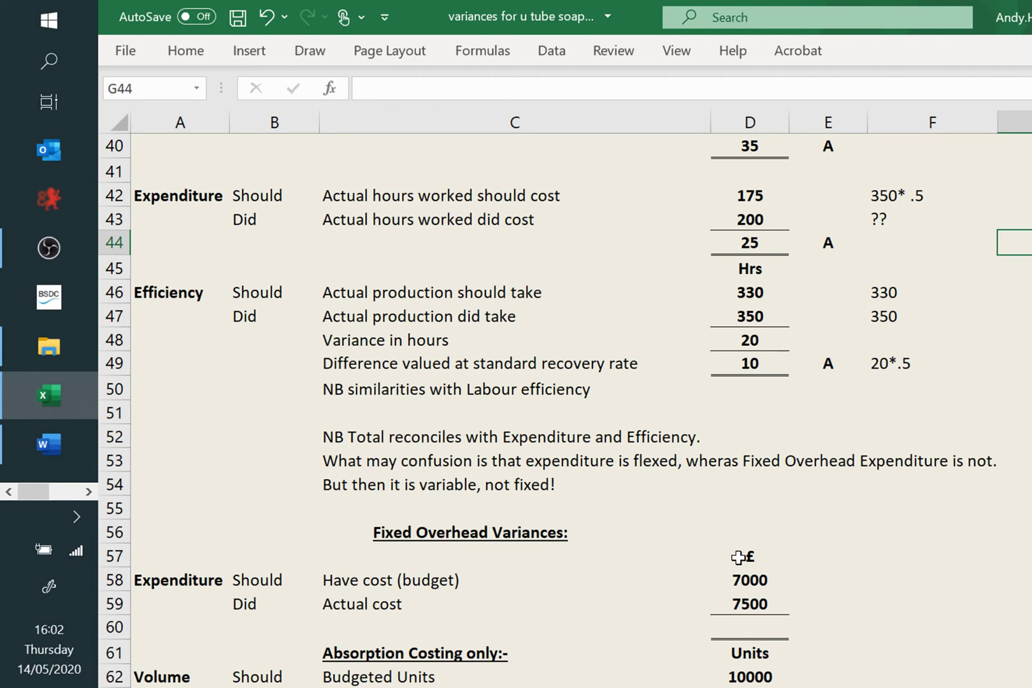
scroll(713, 414, "up", 2)
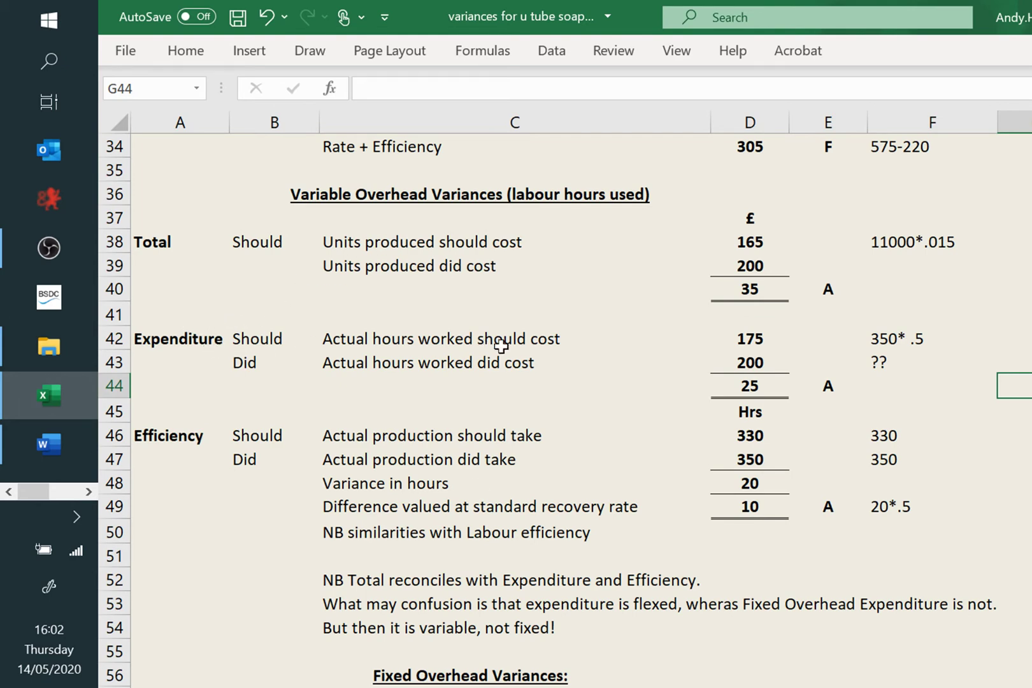
scroll(664, 373, "down", 1)
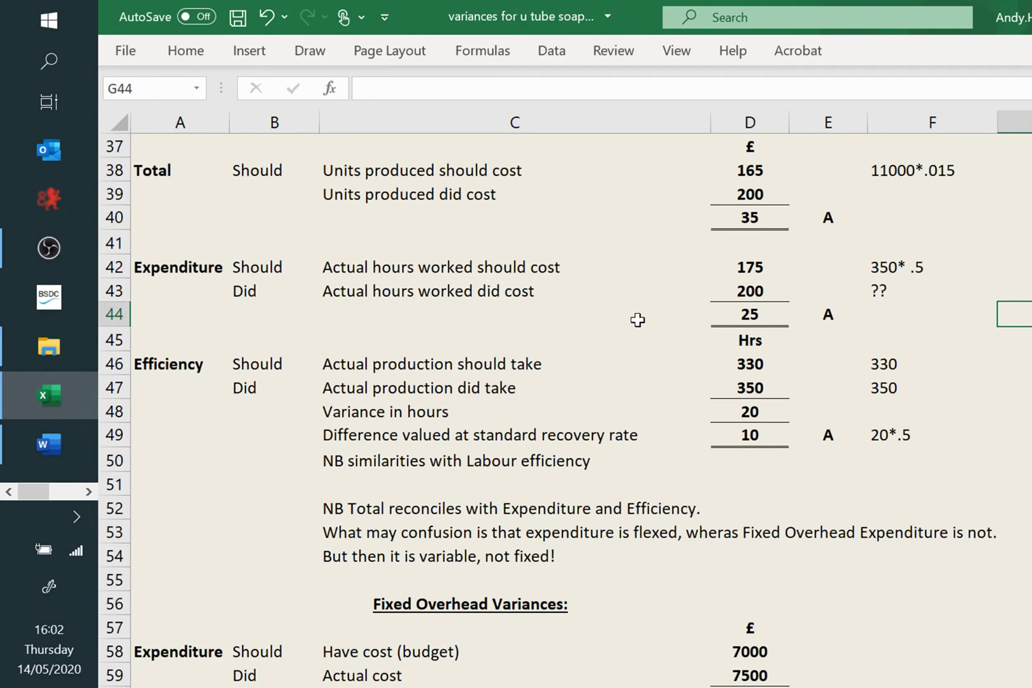
scroll(637, 325, "down", 1)
scroll(647, 332, "down", 1)
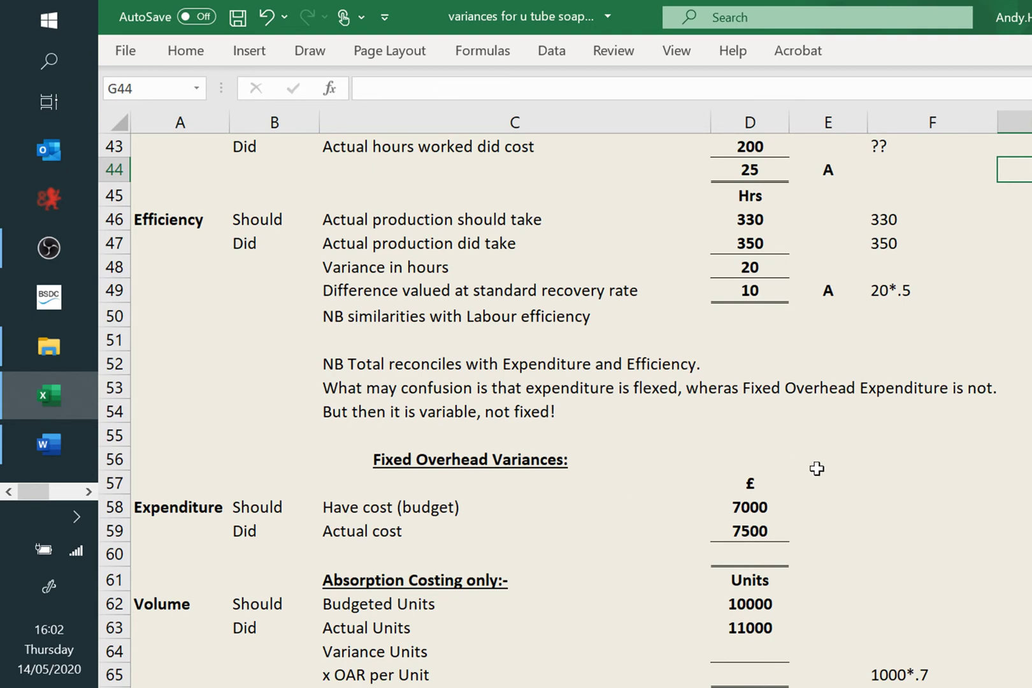
left_click(871, 462)
scroll(892, 463, "down", 1)
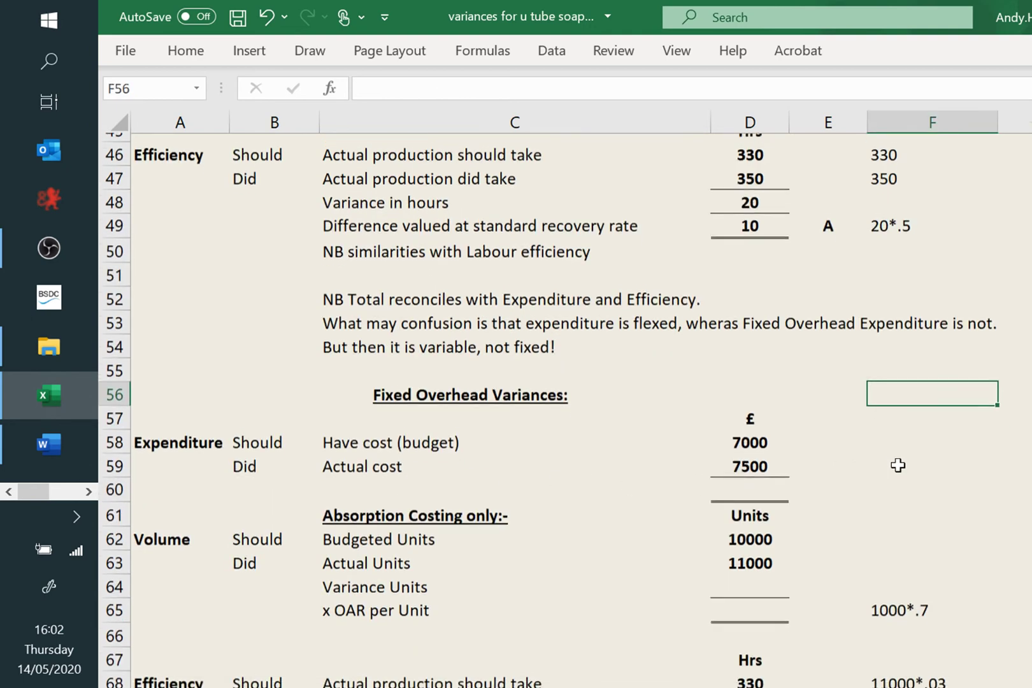
scroll(897, 464, "down", 1)
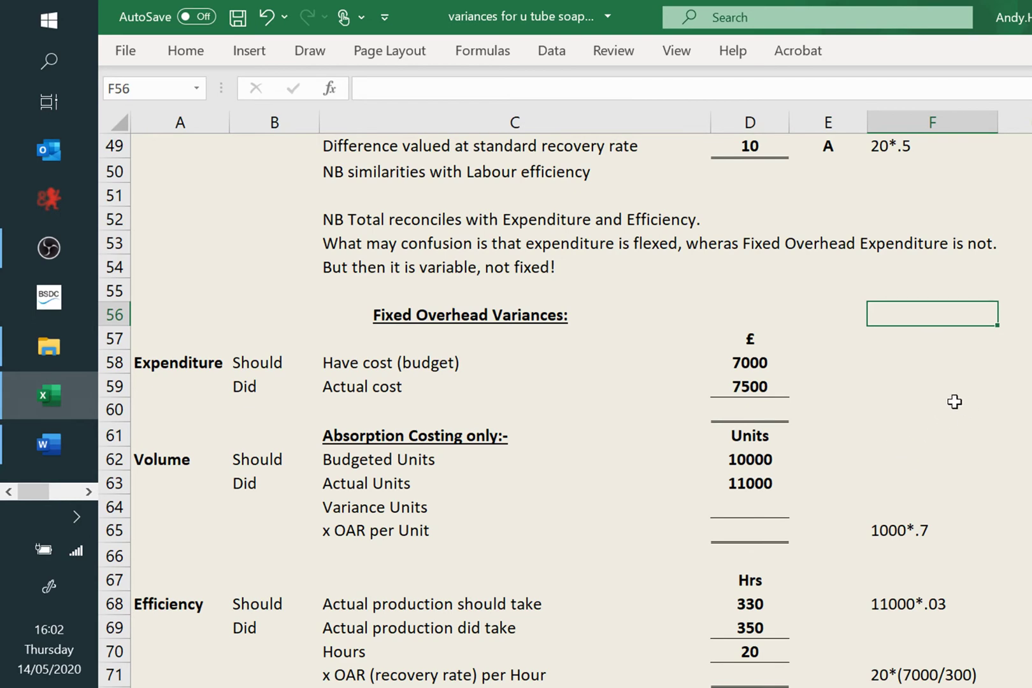
scroll(946, 383, "down", 1)
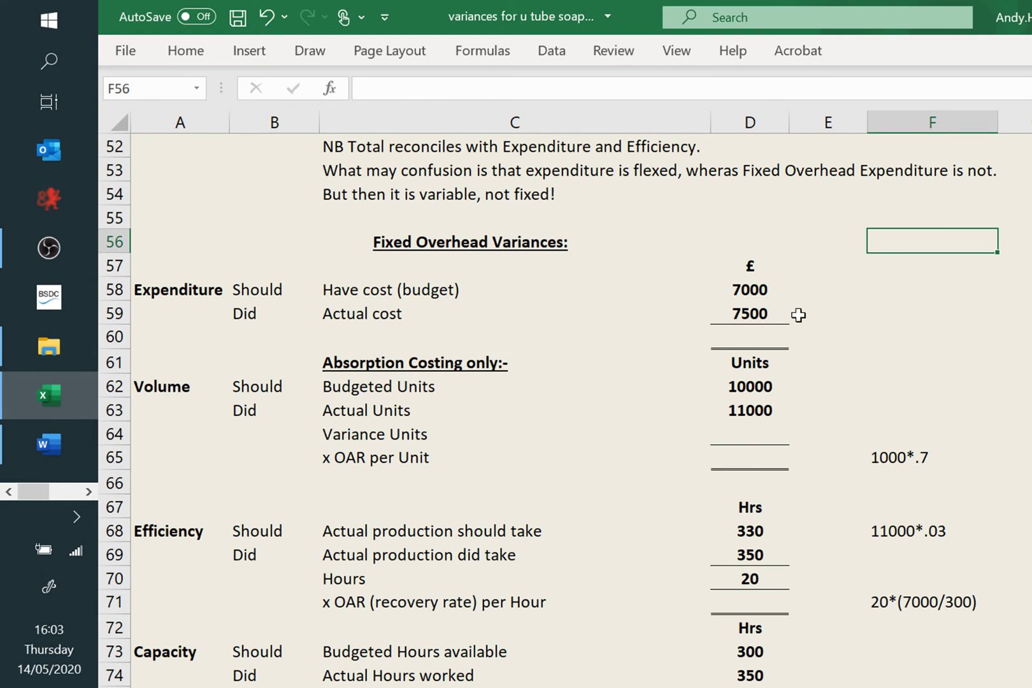
- Enter 500 in D60 as the fixed overhead expenditure variance and mark it A in E60
left_click(754, 337)
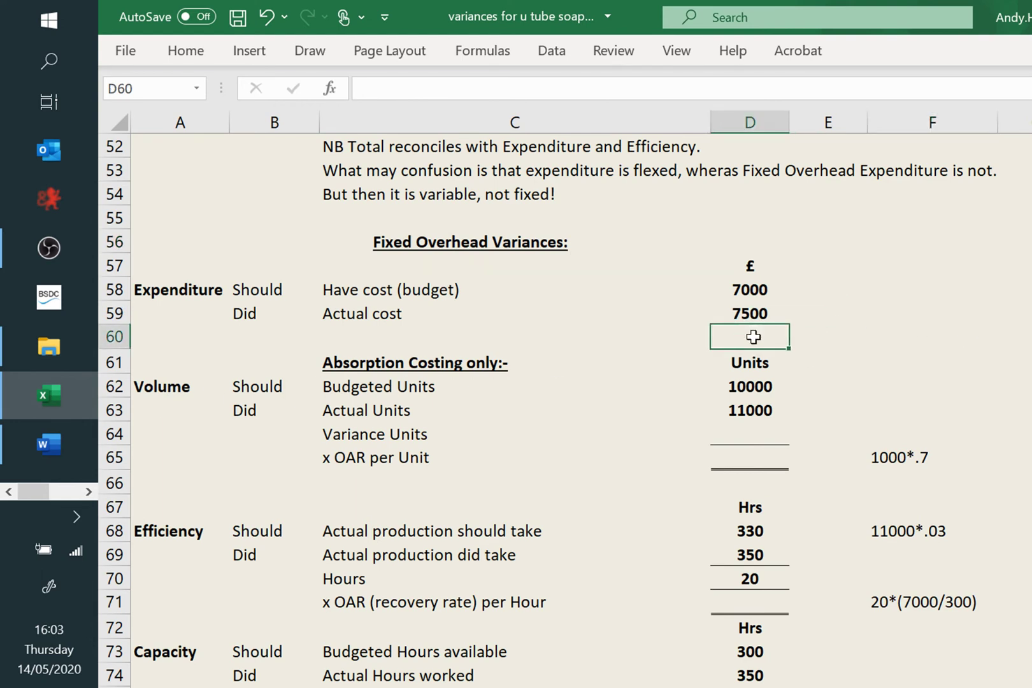
type("500")
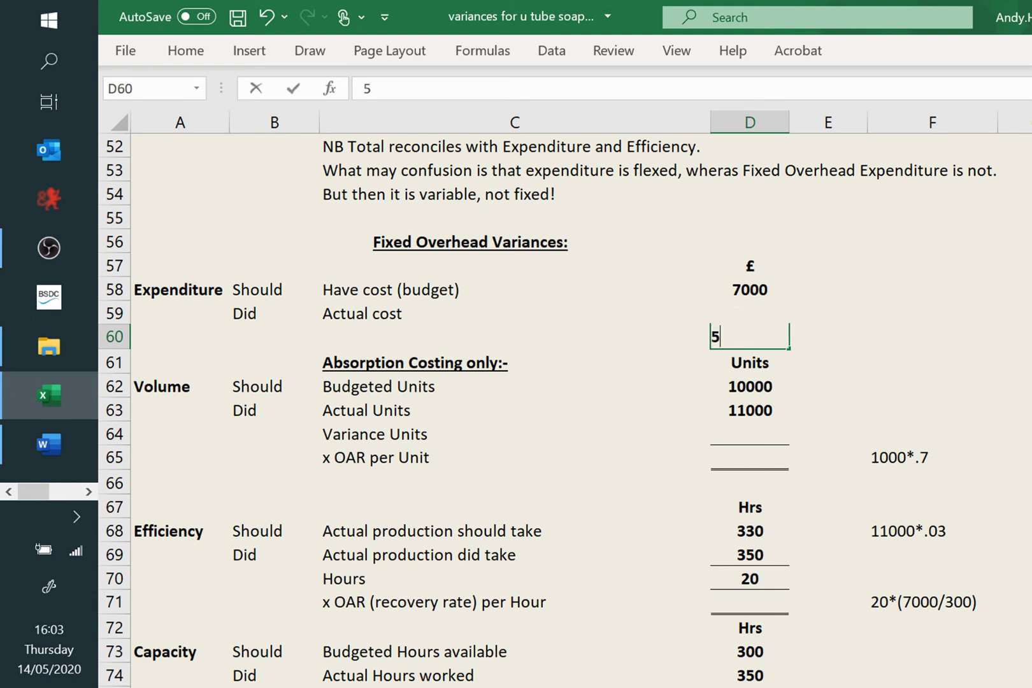
left_click(907, 340)
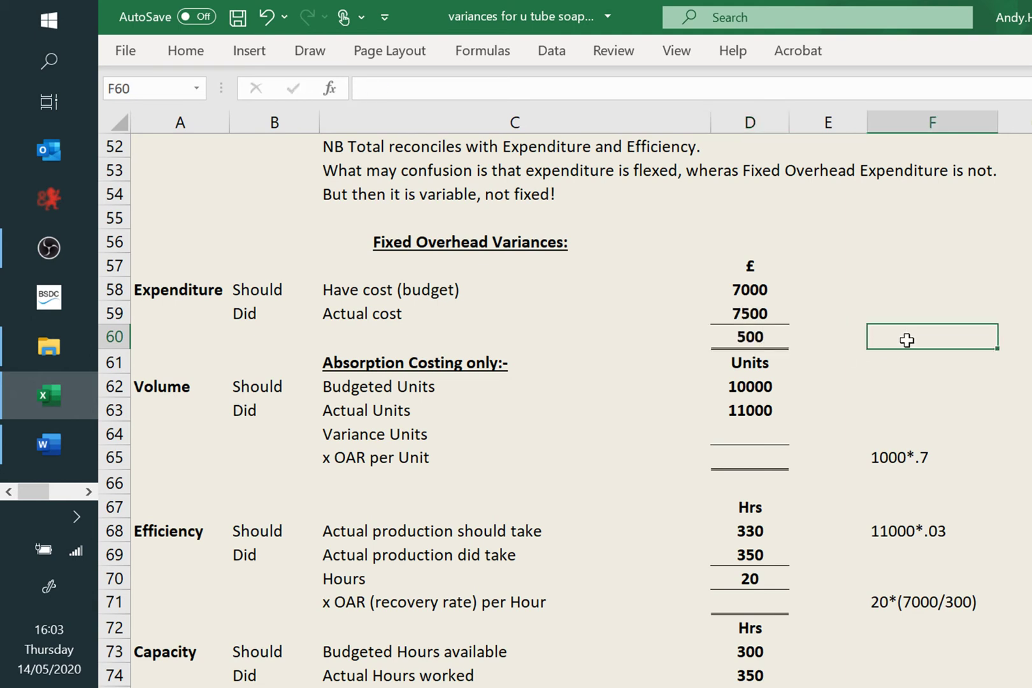
left_click(828, 339)
type("A")
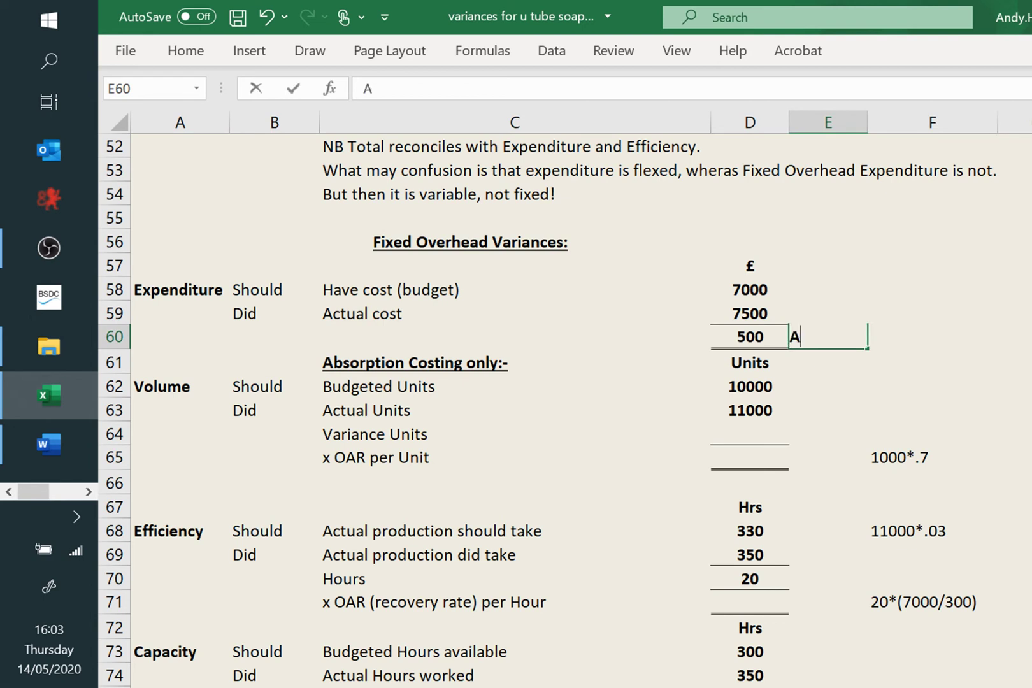
left_click(999, 394)
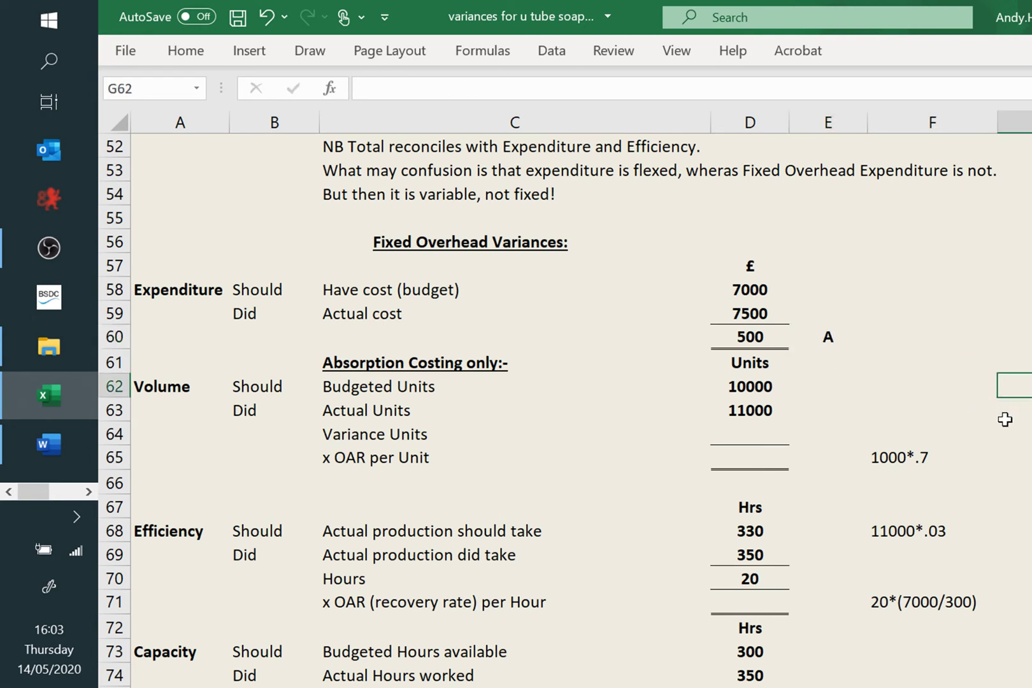
- Enter 1000 in D64 as the variance units for the fixed overhead volume variance
left_click(734, 438)
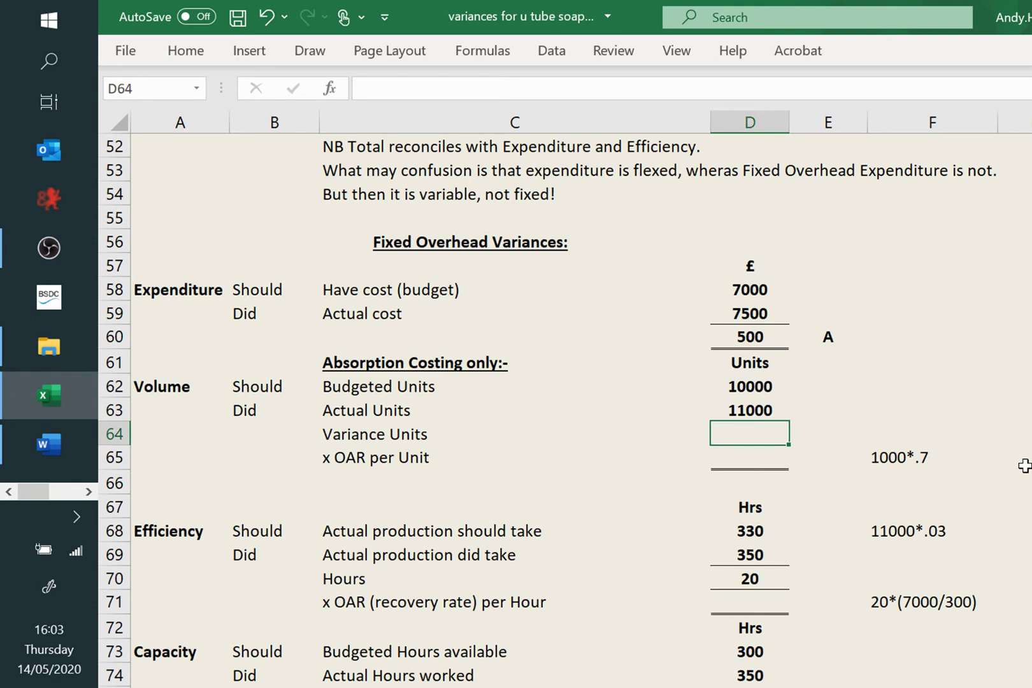
type("1000")
left_click(914, 388)
- Value the fixed overhead volume variance in D65 with the formula +1000*.7 and mark it F in E65
left_click(771, 456)
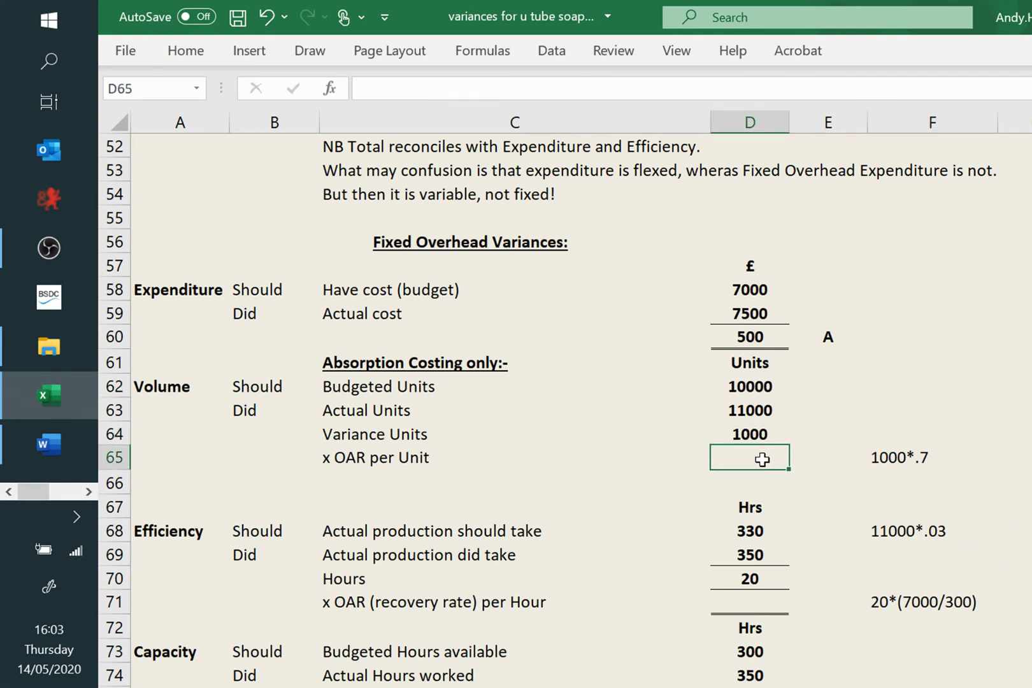
type("+1000")
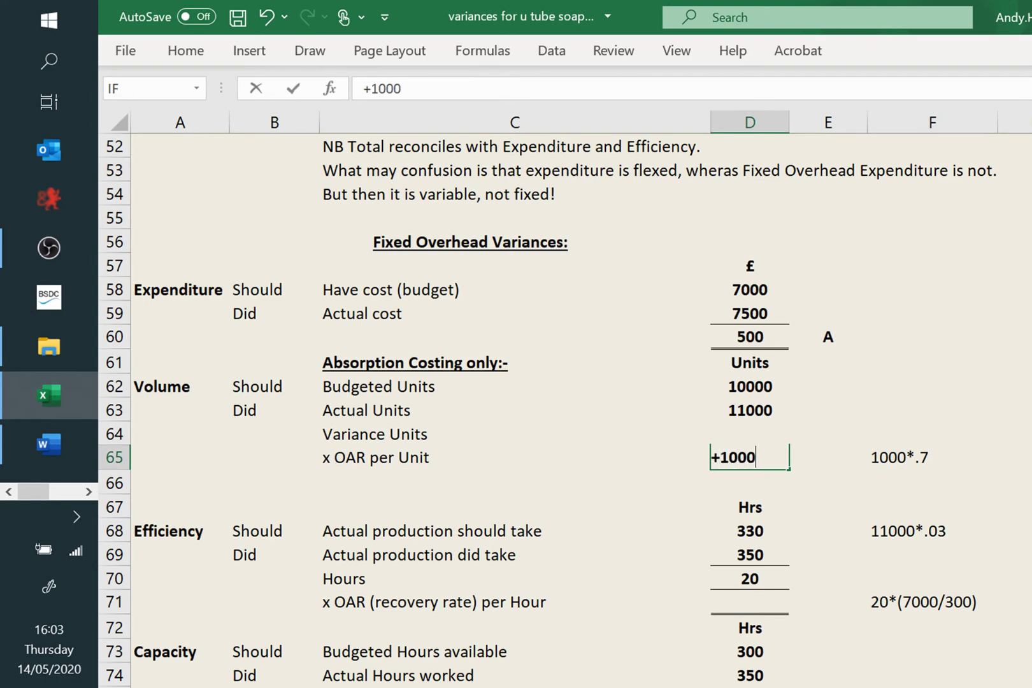
type("*.7")
key("Return")
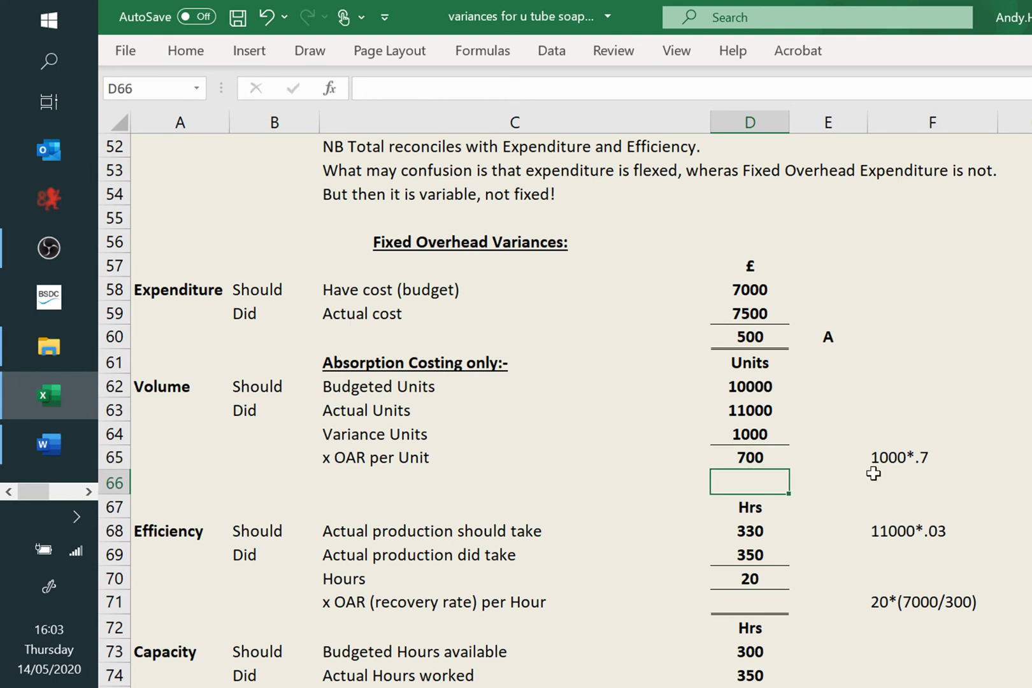
left_click(837, 460)
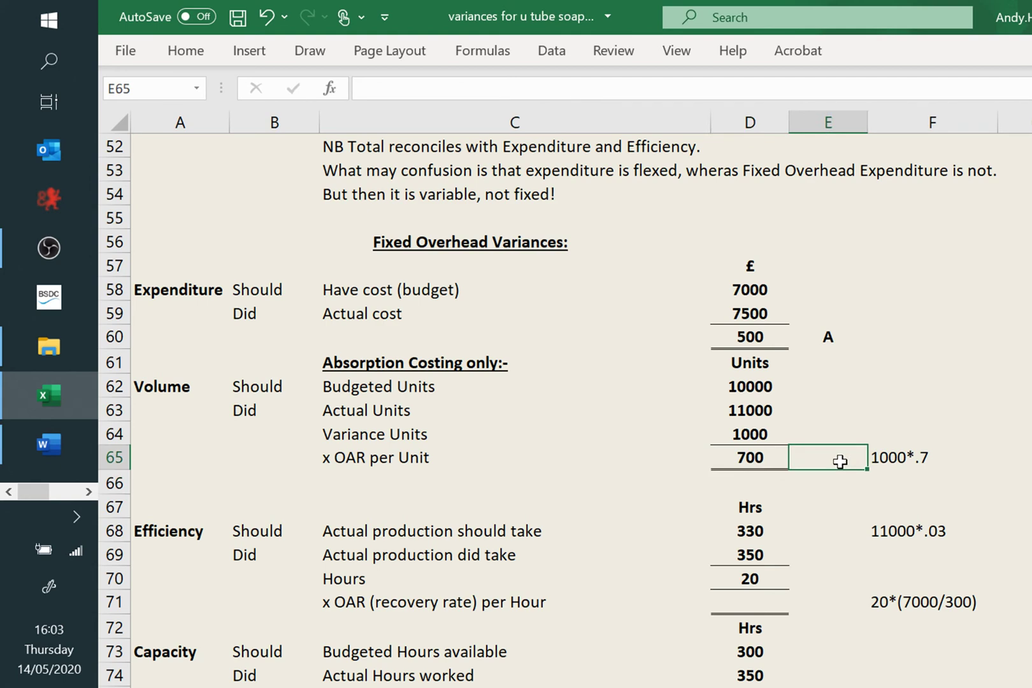
type("F")
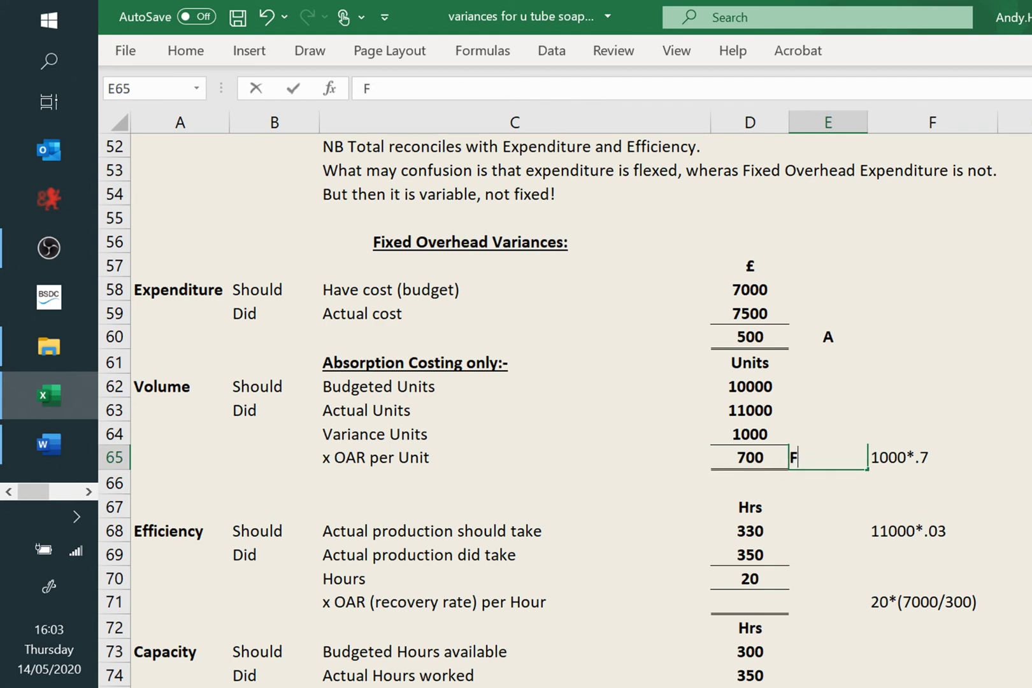
left_click(981, 406)
scroll(952, 378, "down", 3)
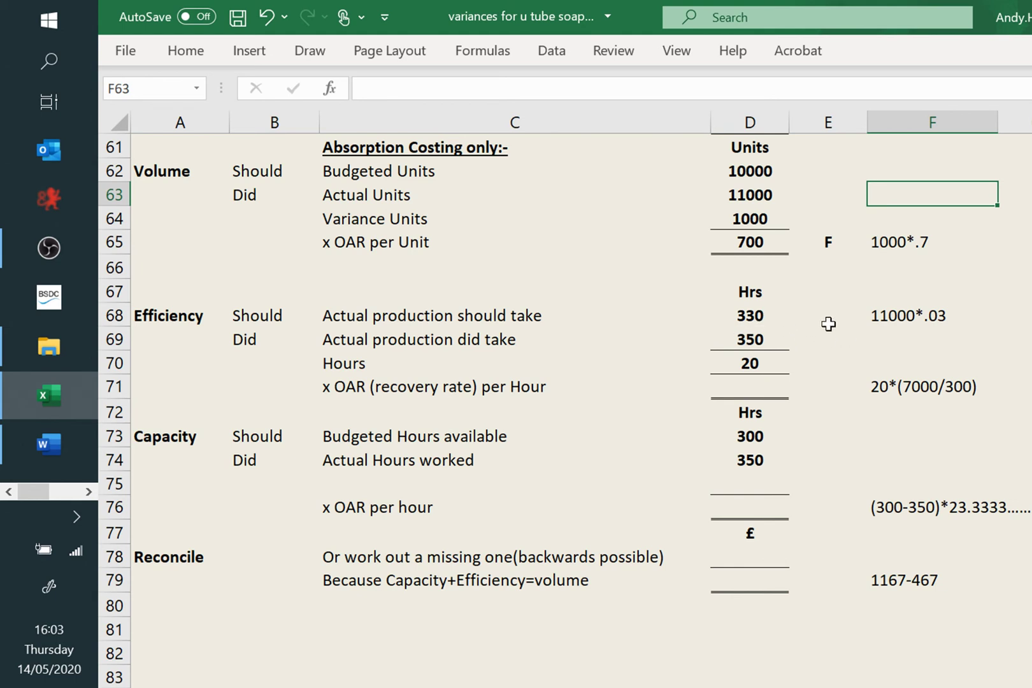
- Value the fixed overhead efficiency variance in D71 with the formula =20*(7000/300) and mark it A in E71
left_click(767, 387)
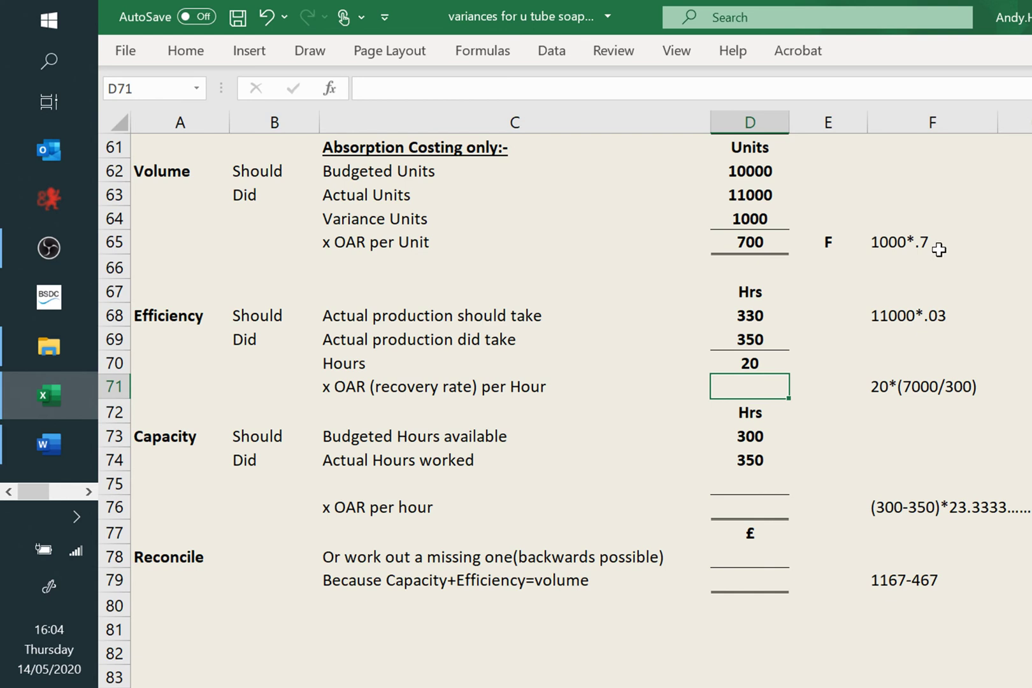
type("=2")
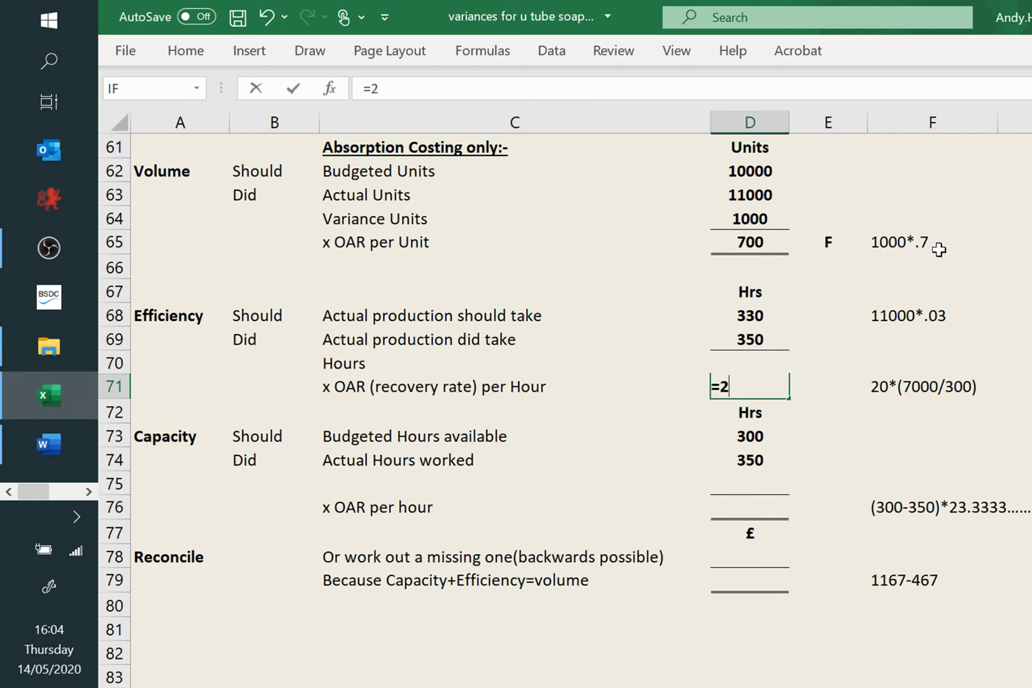
type("0*(7000")
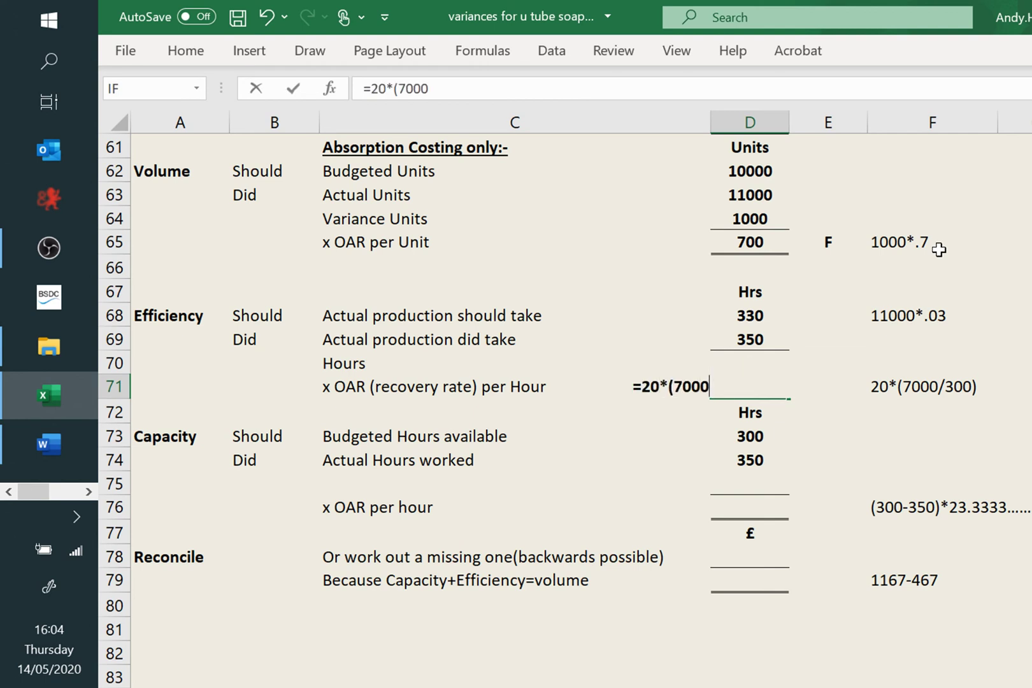
type("/300)")
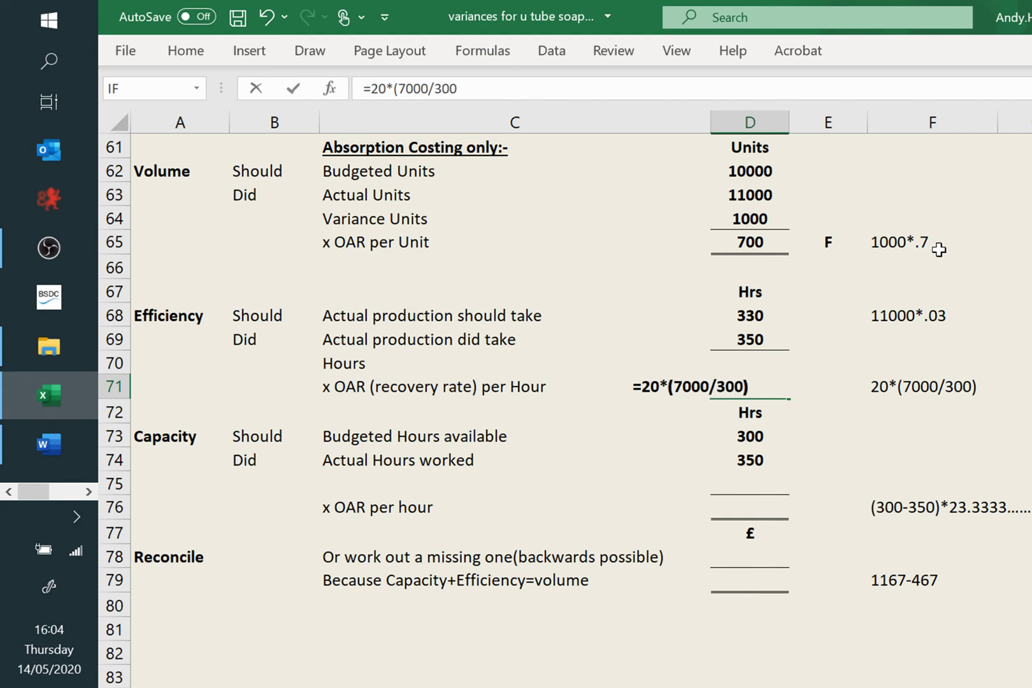
key("Return")
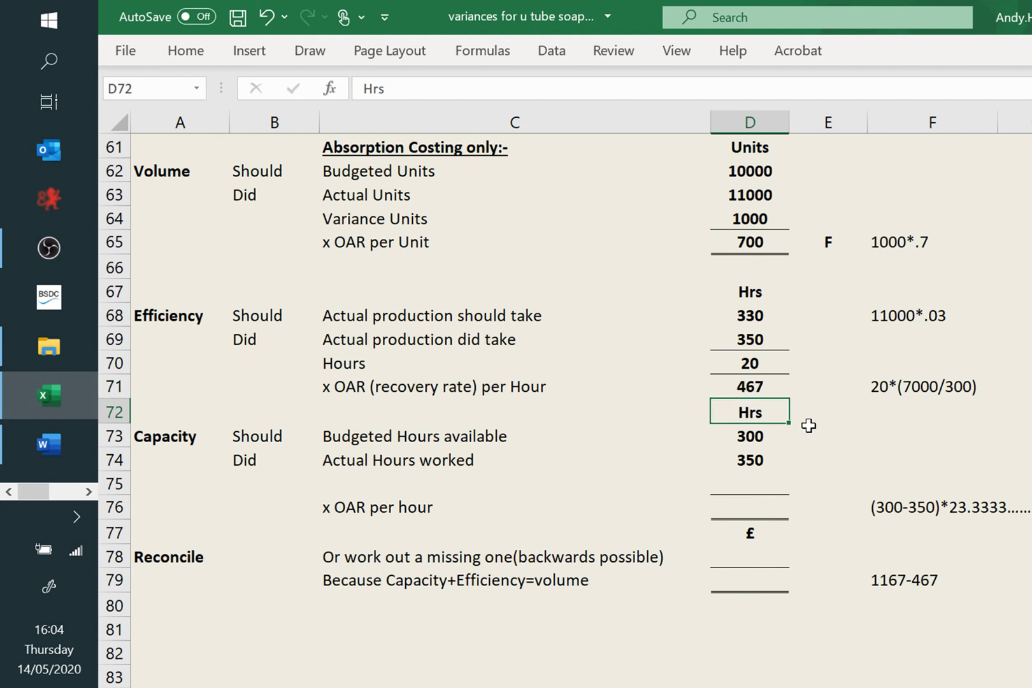
left_click(741, 387)
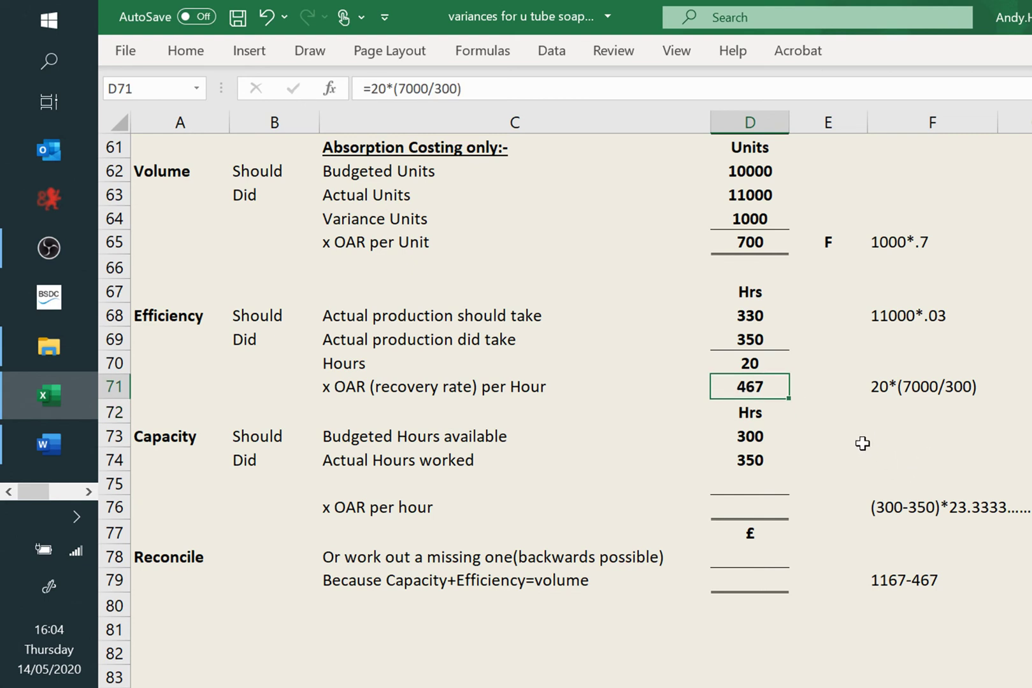
left_click(827, 397)
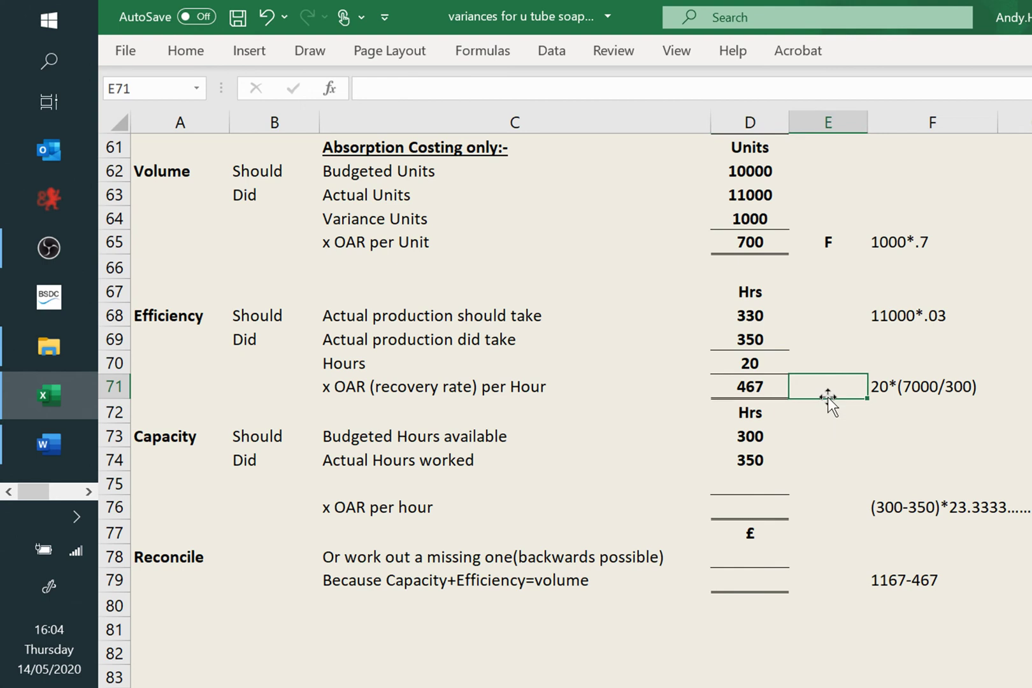
type("A")
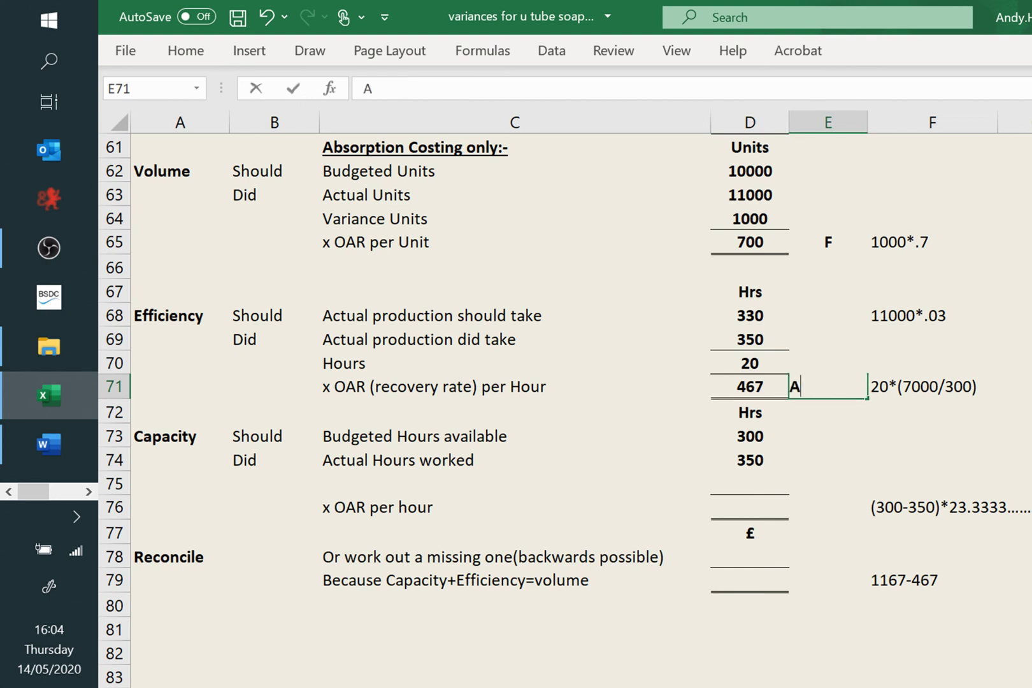
left_click(1014, 338)
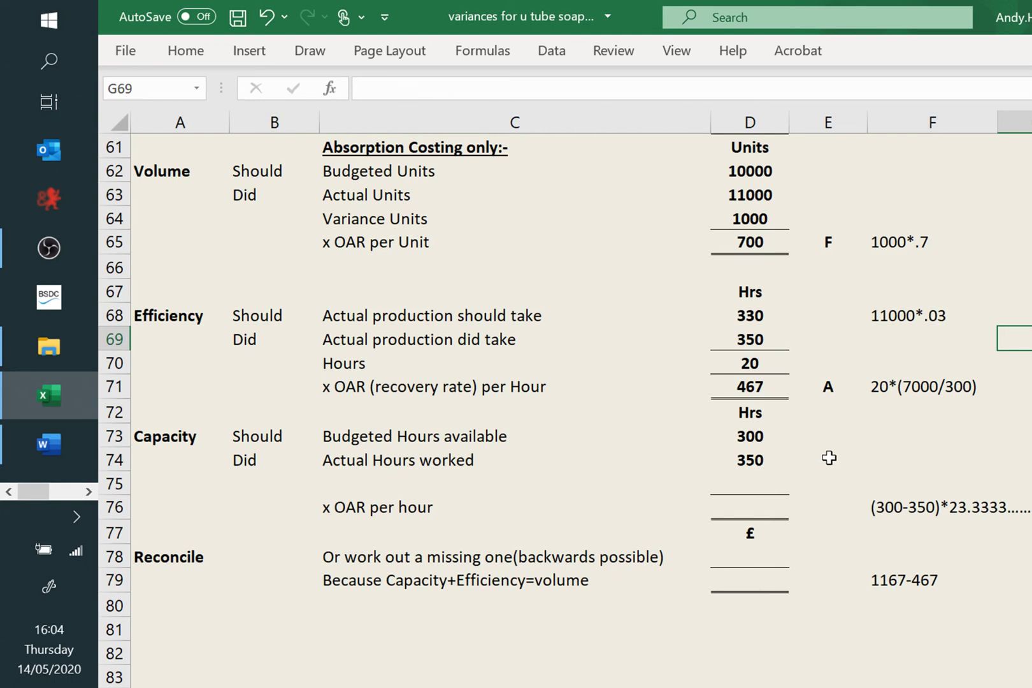
- Enter 50 in D75 as the hours difference for the fixed overhead capacity variance
left_click(761, 481)
type("50")
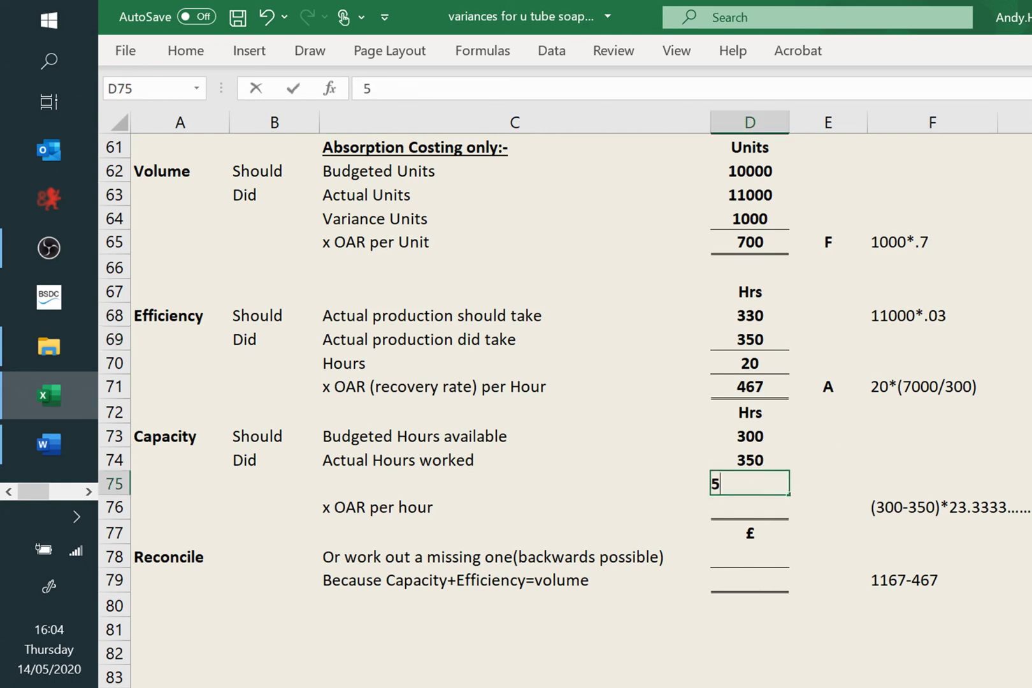
left_click(857, 457)
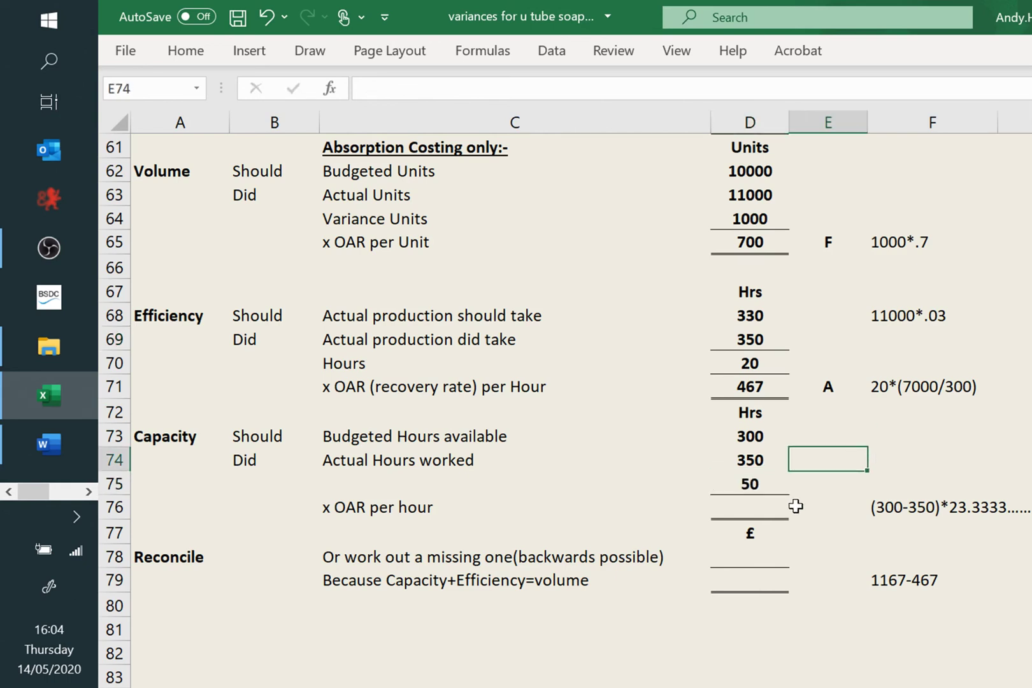
- Value the fixed overhead capacity variance in D76 with the formula =50*(7000/300) and mark it F in E76
left_click(763, 510)
type("=")
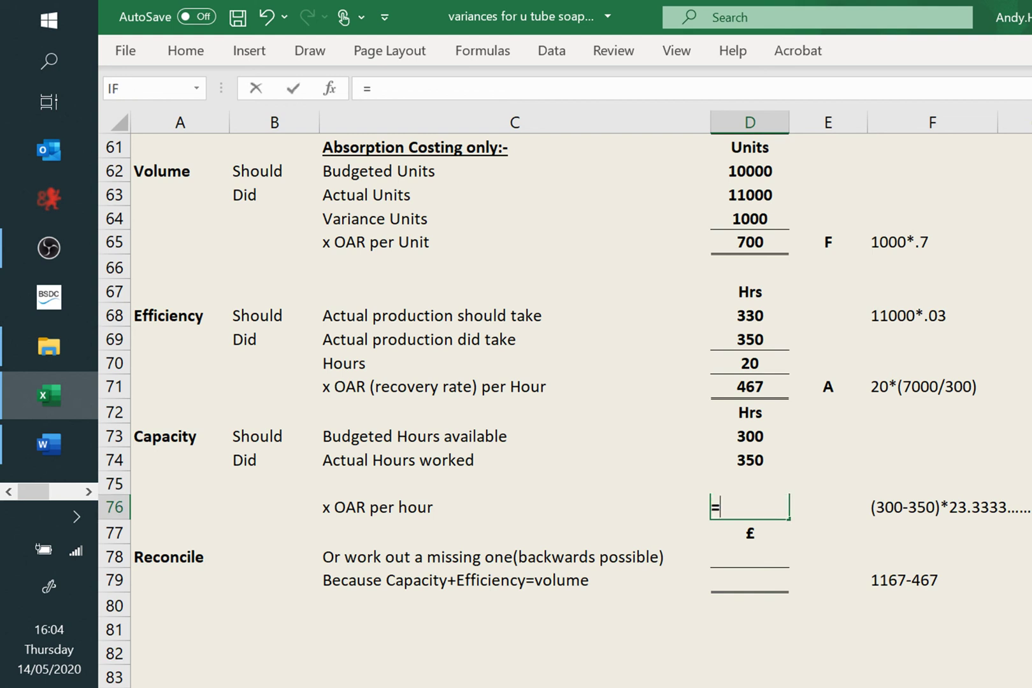
type("50*(7")
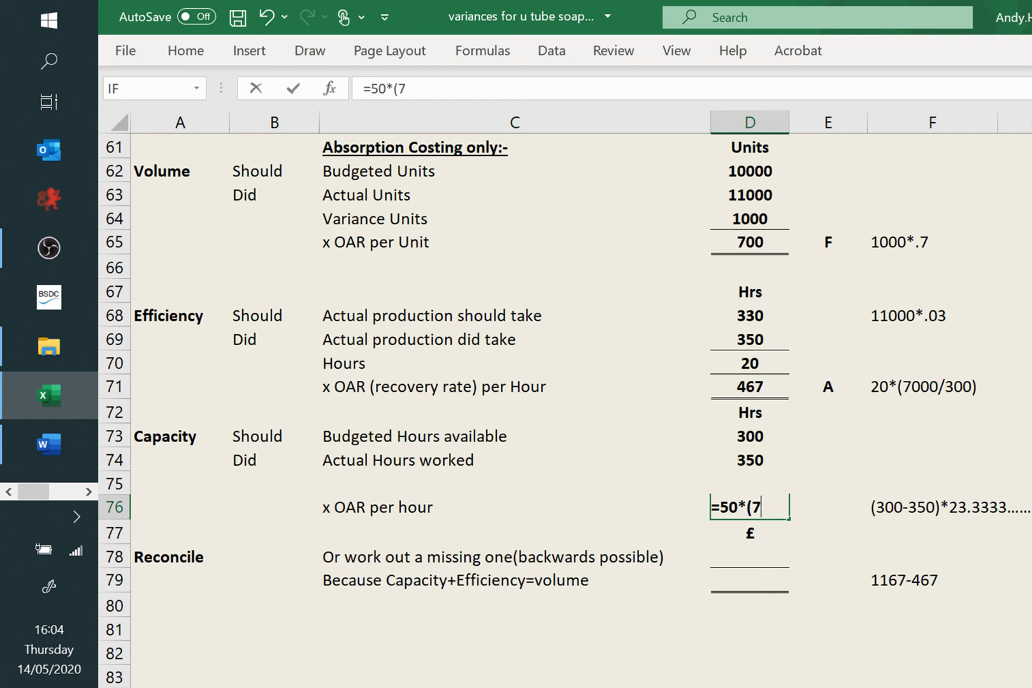
type("000/300)")
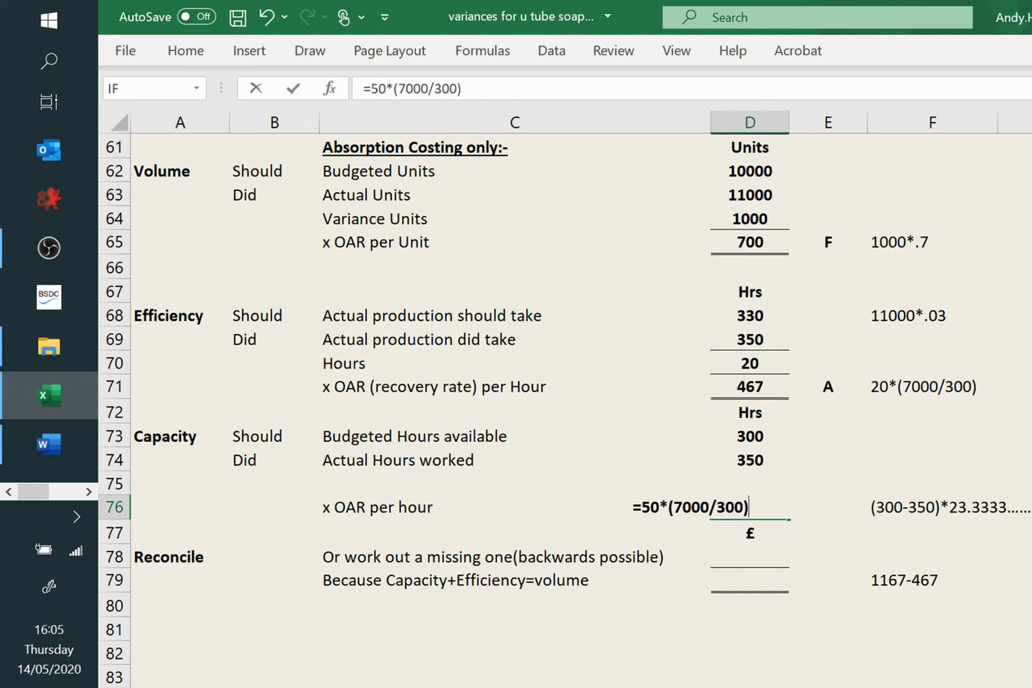
key("Return")
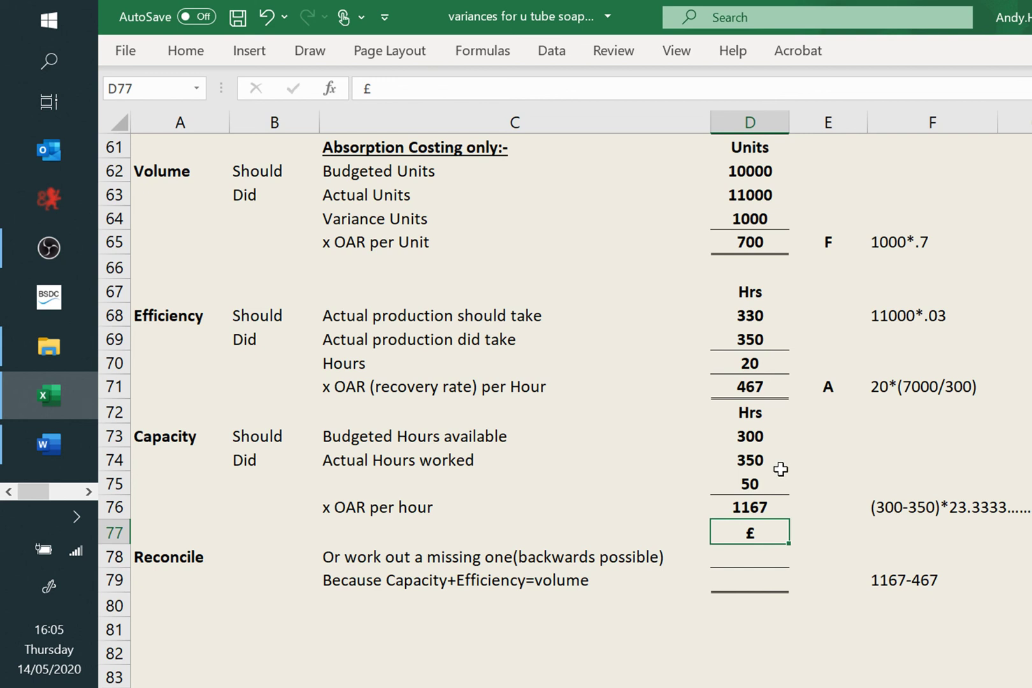
left_click(824, 504)
type("F")
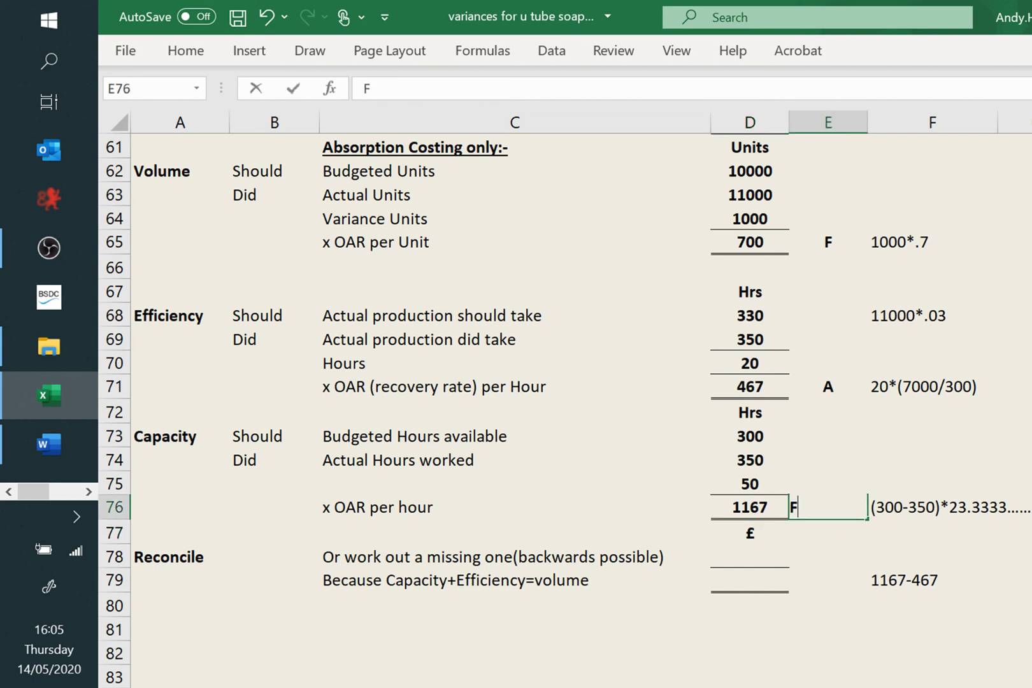
left_click(1031, 437)
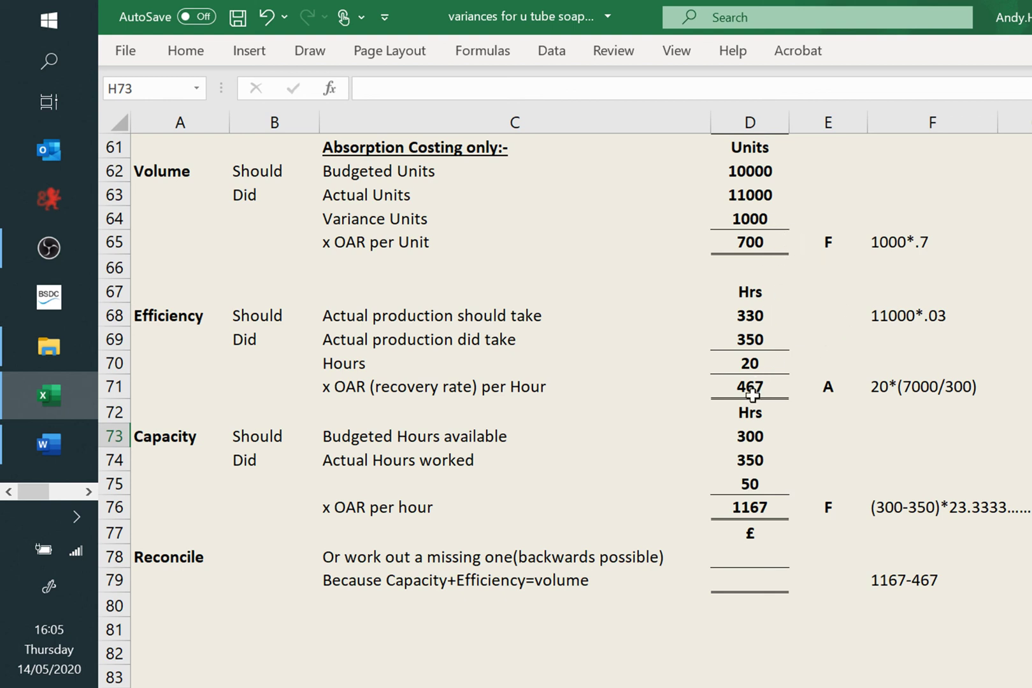
- Reconcile the volume variance by entering 700 in D78 and the capacity and efficiency formula =1167-467 in D79
left_click(751, 556)
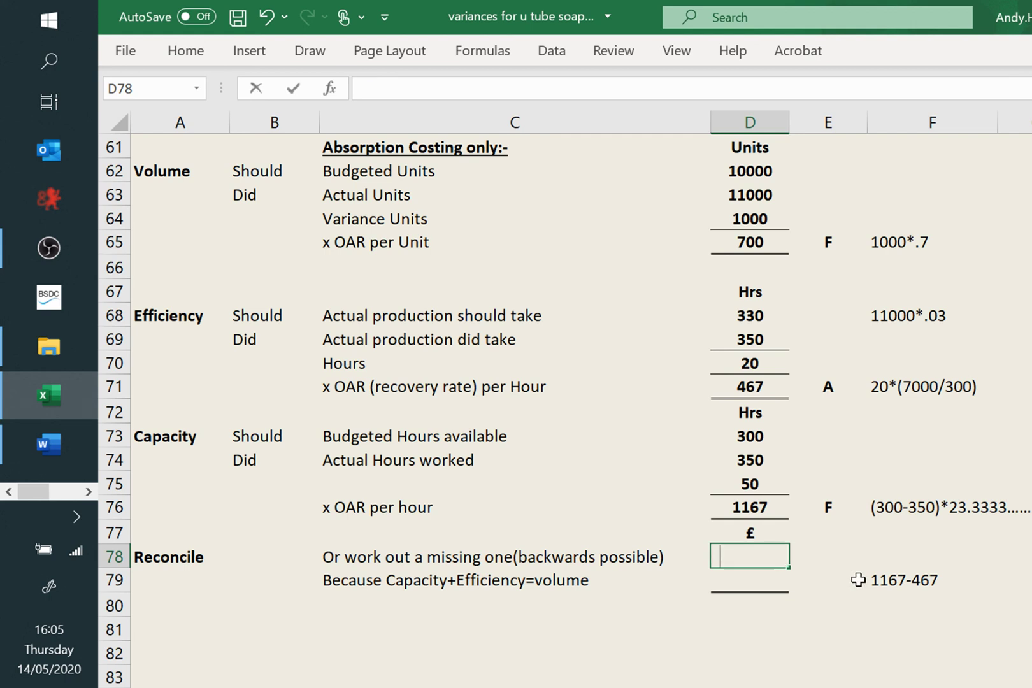
type("700")
left_click(949, 553)
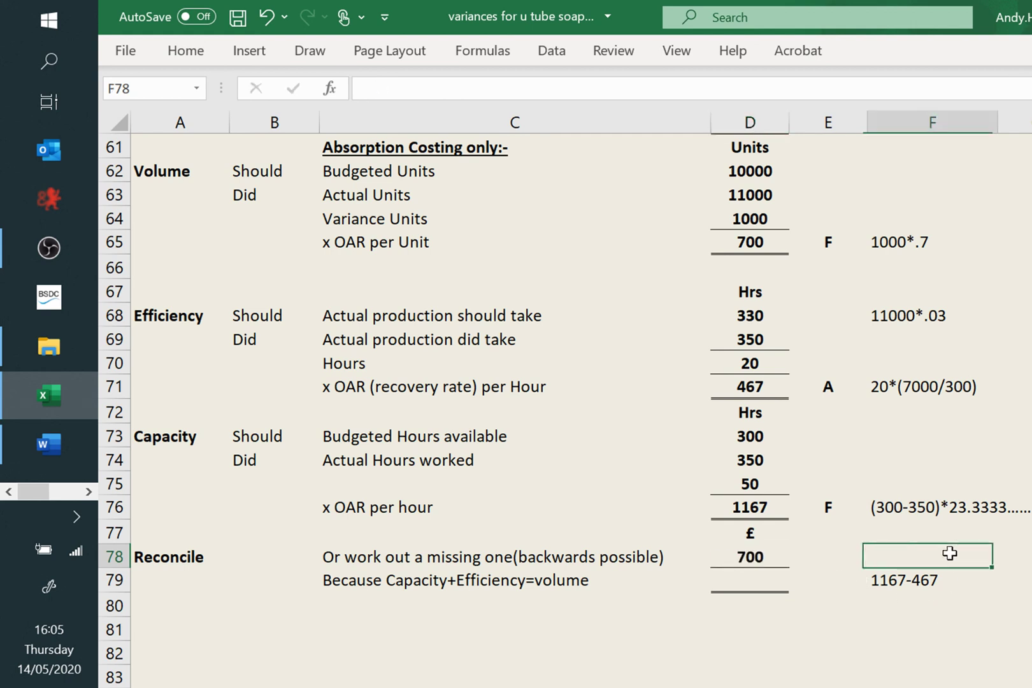
left_click(763, 583)
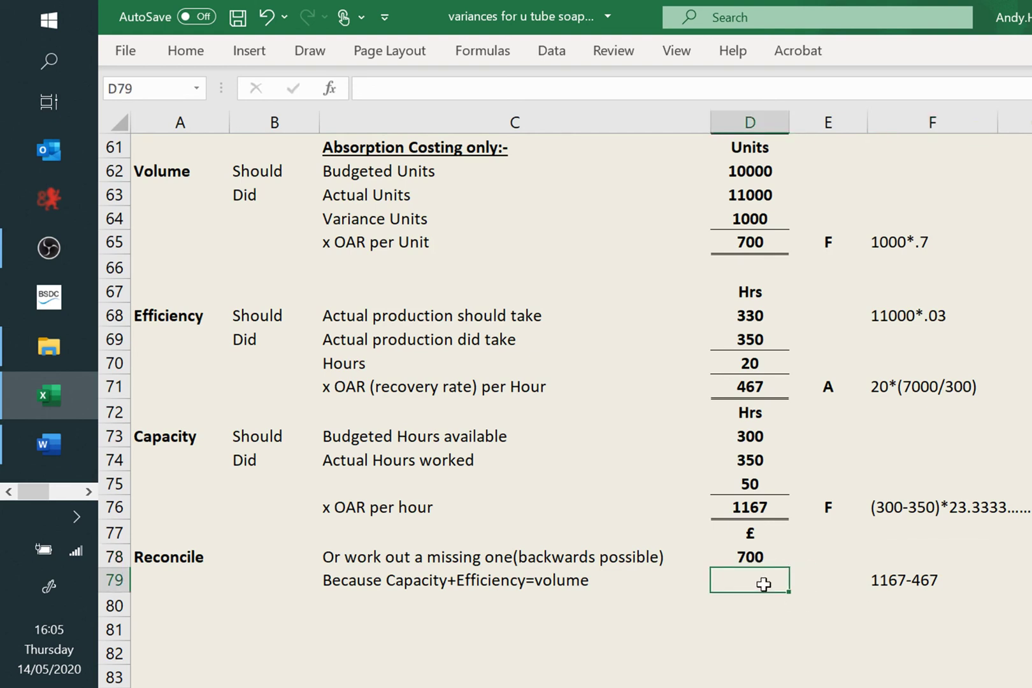
type("=1167")
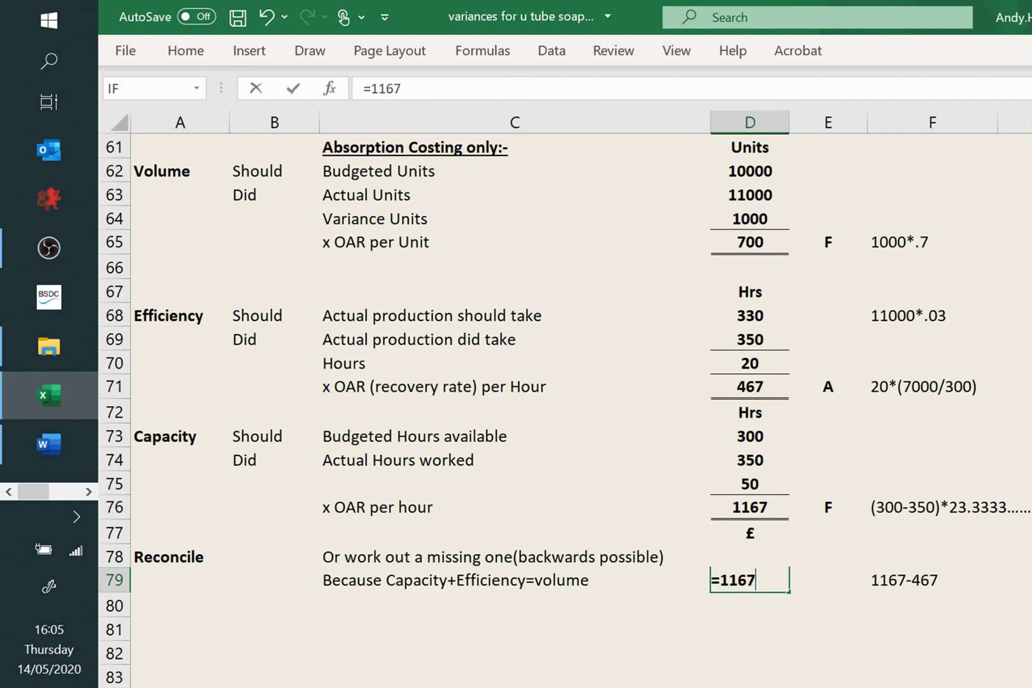
type("-467")
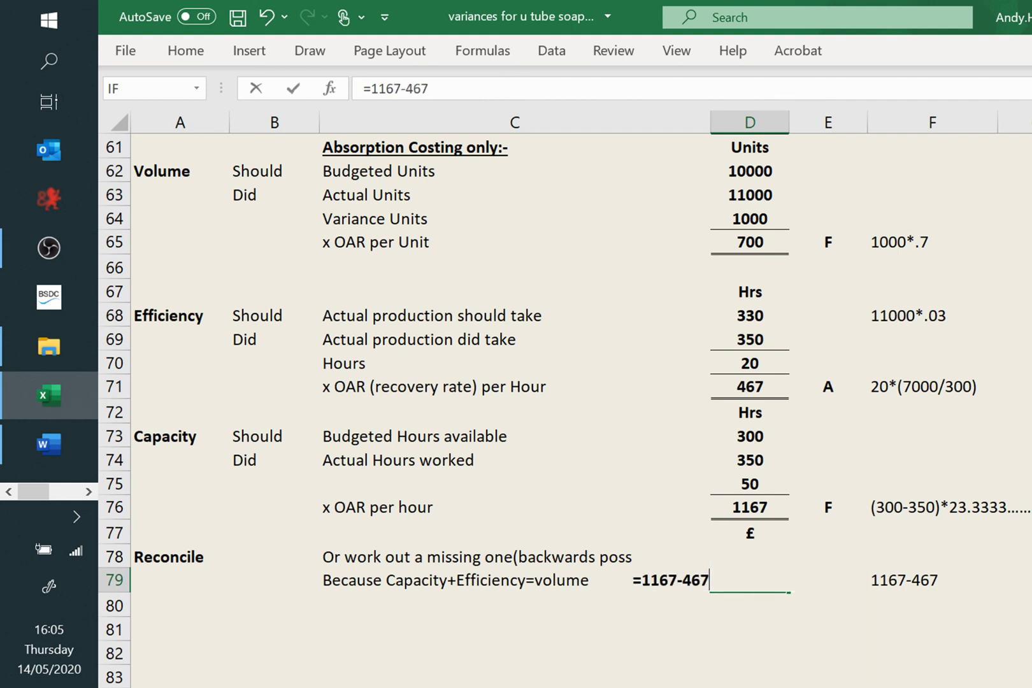
key("Return")
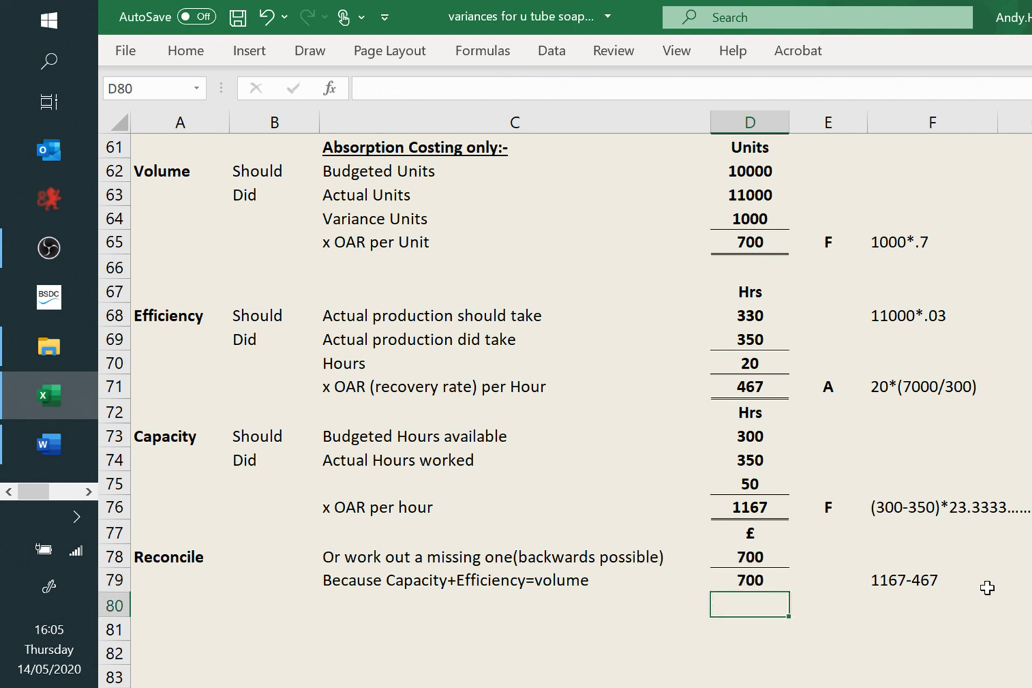